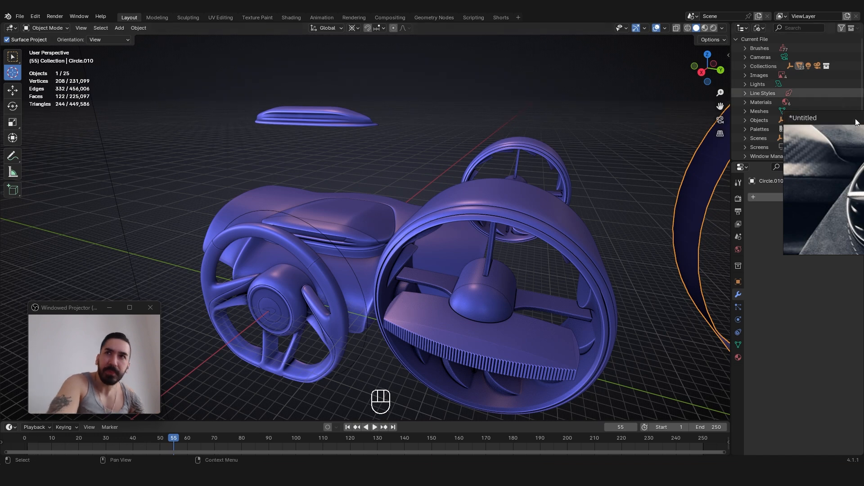
# Reposition the floating reference image window beside the model with the steering wheel photo in view
pyautogui.moveTo(837, 119); pyautogui.dragTo(685, 88)
pyautogui.scroll(-3, 697, 155)
pyautogui.scroll(-3, 697, 157)
pyautogui.moveTo(697, 157); pyautogui.dragTo(754, 145, button='middle')
pyautogui.moveTo(680, 143); pyautogui.dragTo(705, 148, button='middle')
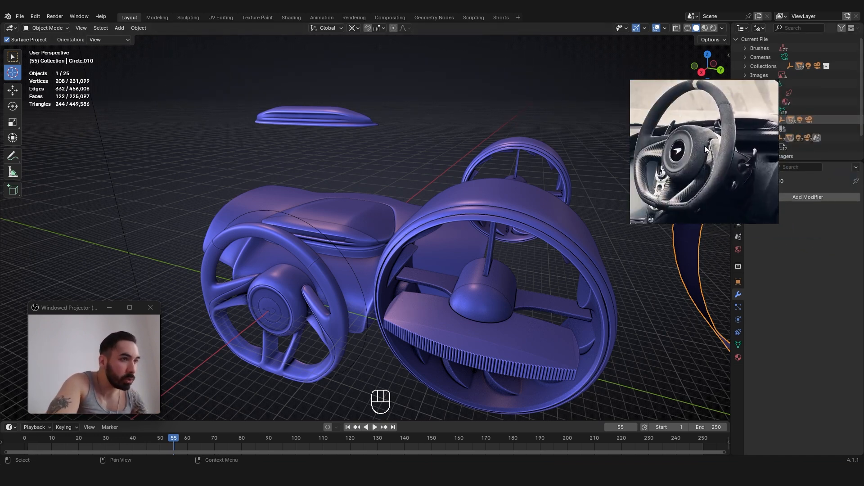
pyautogui.moveTo(498, 256); pyautogui.dragTo(356, 173, button='middle')
pyautogui.moveTo(404, 209); pyautogui.dragTo(419, 226, button='middle')
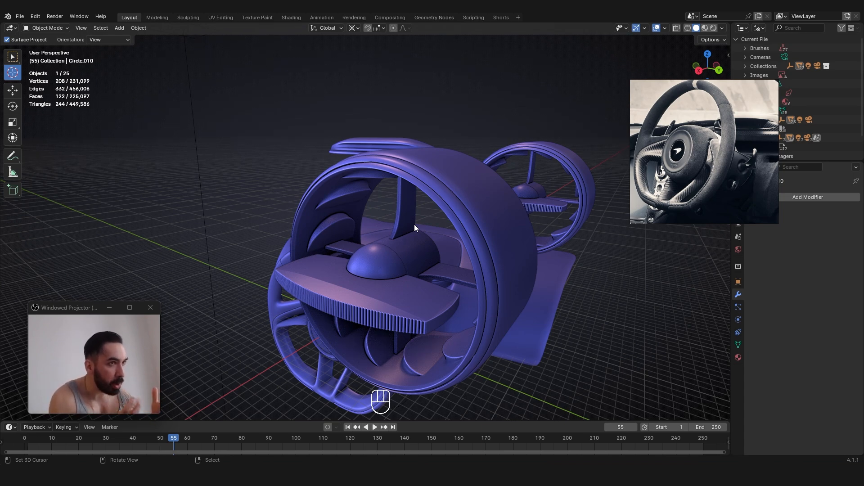
pyautogui.moveTo(659, 88); pyautogui.dragTo(741, 62)
# Enter Edit Mode on the ring-and-hub object and raise the vertical spoke's lower edge loop about 0.18 m along Z
pyautogui.scroll(-4, 520, 219)
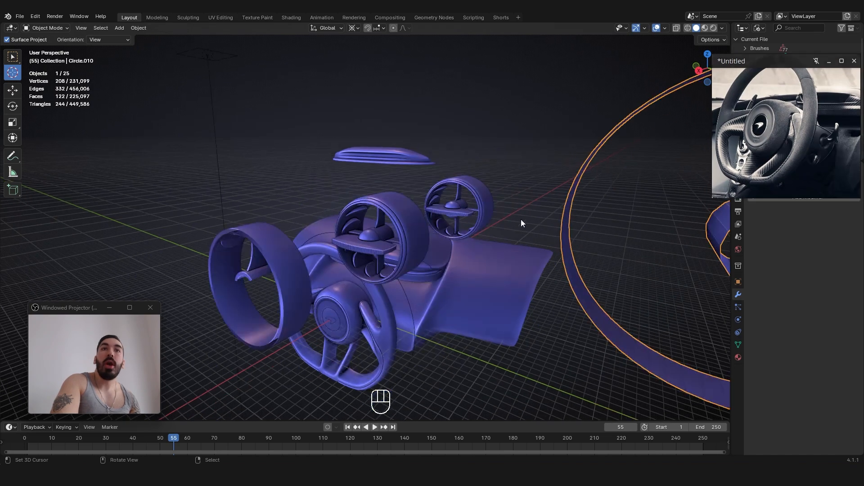
pyautogui.scroll(-2, 528, 216)
pyautogui.keyDown('shift'); pyautogui.moveTo(558, 222); pyautogui.dragTo(411, 100, button='middle'); pyautogui.keyUp('shift')
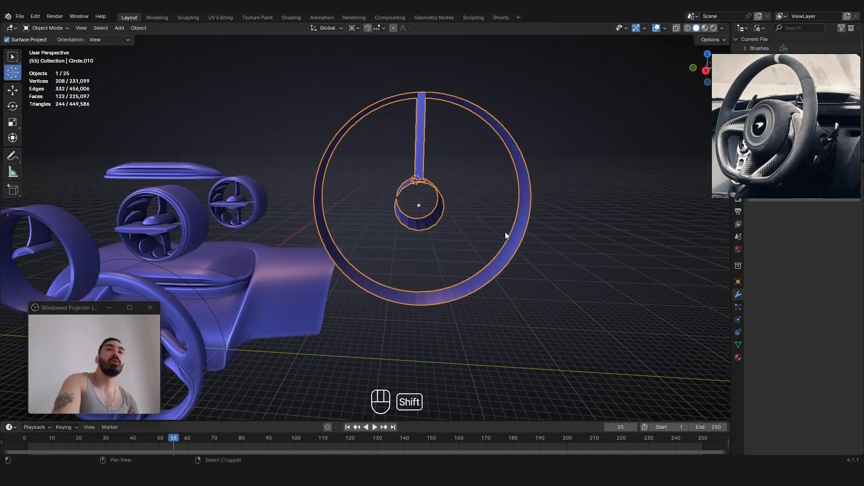
pyautogui.keyDown('shift'); pyautogui.moveTo(505, 231); pyautogui.dragTo(358, 277, button='middle'); pyautogui.keyUp('shift')
pyautogui.press('Tab')
pyautogui.scroll(6, 328, 229)
pyautogui.press('1')
pyautogui.keyDown('alt'); pyautogui.click(357, 217); pyautogui.keyUp('alt')
pyautogui.keyDown('alt'); pyautogui.rightClick(367, 220); pyautogui.keyUp('alt')
pyautogui.press('g')
pyautogui.press('z')
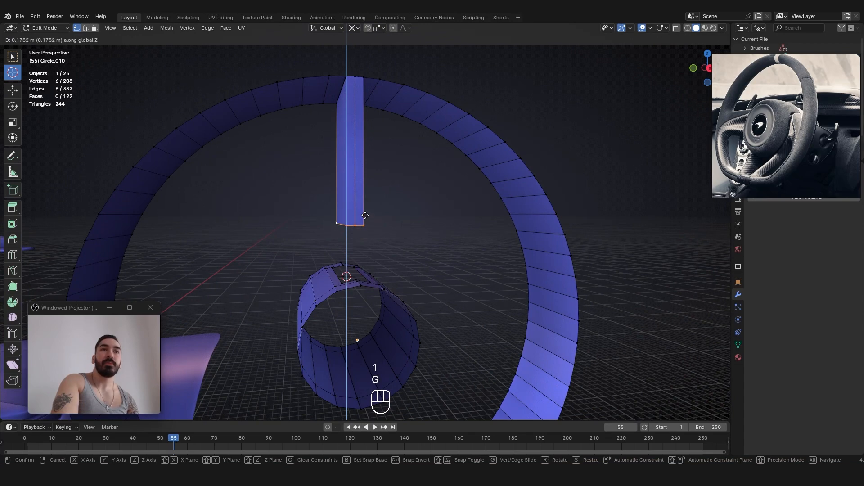
pyautogui.click(366, 215)
pyautogui.scroll(-3, 357, 115)
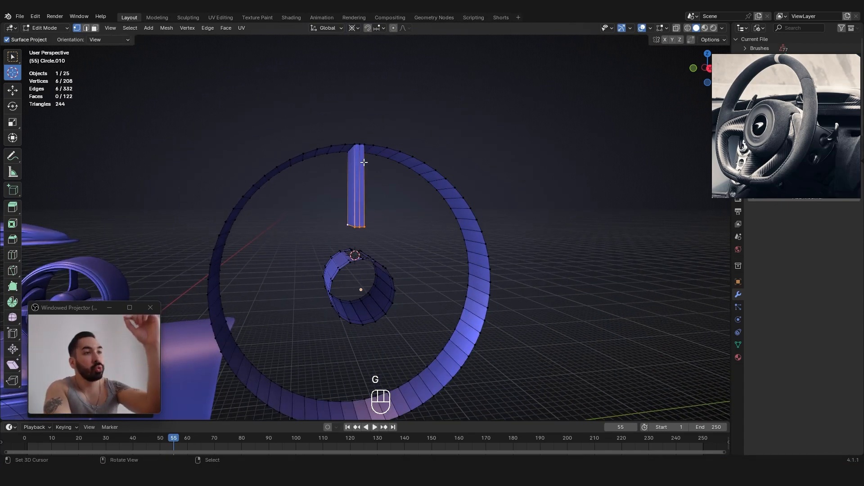
pyautogui.moveTo(369, 256); pyautogui.dragTo(357, 260, button='middle')
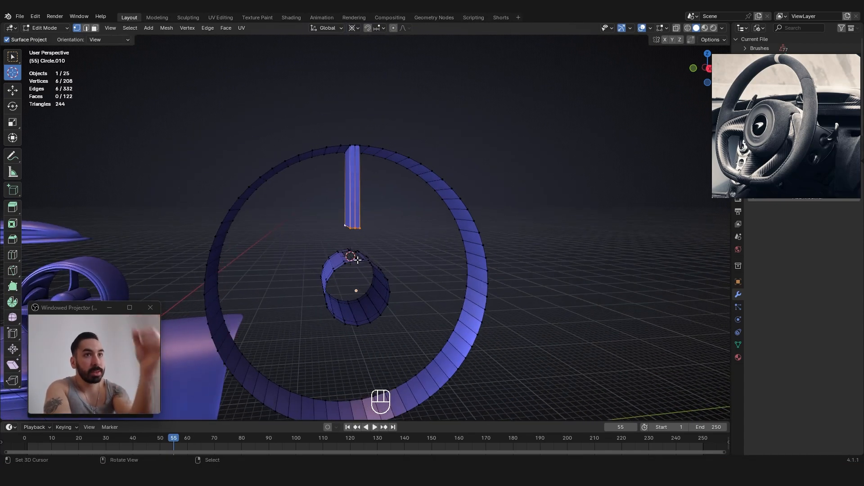
pyautogui.scroll(-2, 351, 265)
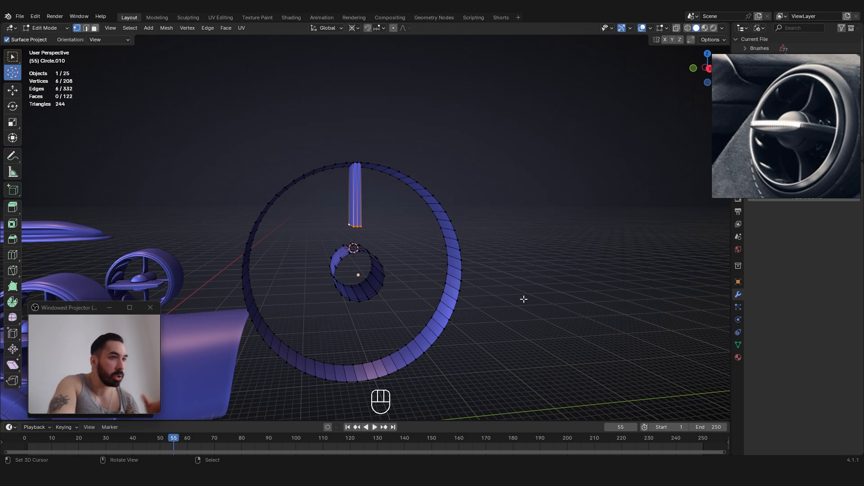
# Lower the spoke's end loop about 0.17 m along Z to sit just above the hub
pyautogui.scroll(3, 356, 266)
pyautogui.press('g')
pyautogui.press('z')
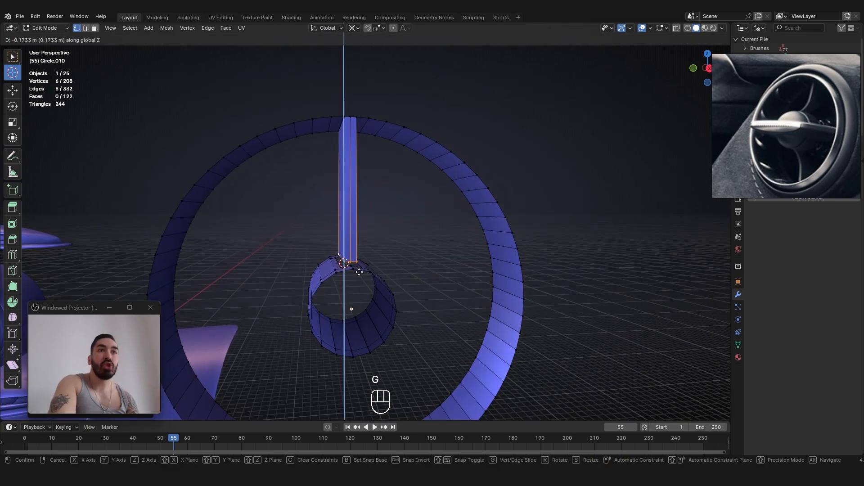
pyautogui.click(358, 270)
pyautogui.scroll(6, 378, 270)
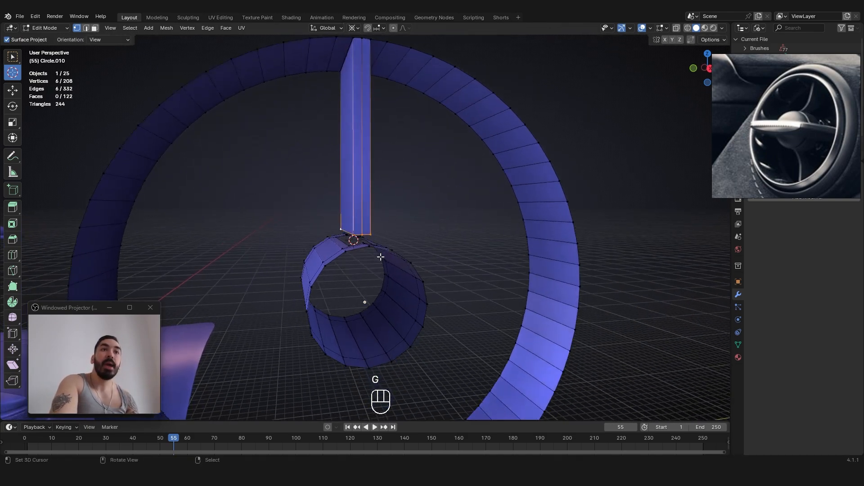
# Delete the inner vertex loop around the hub opening below the spoke and fill the widened opening with two faces
pyautogui.moveTo(405, 277); pyautogui.dragTo(513, 230, button='middle')
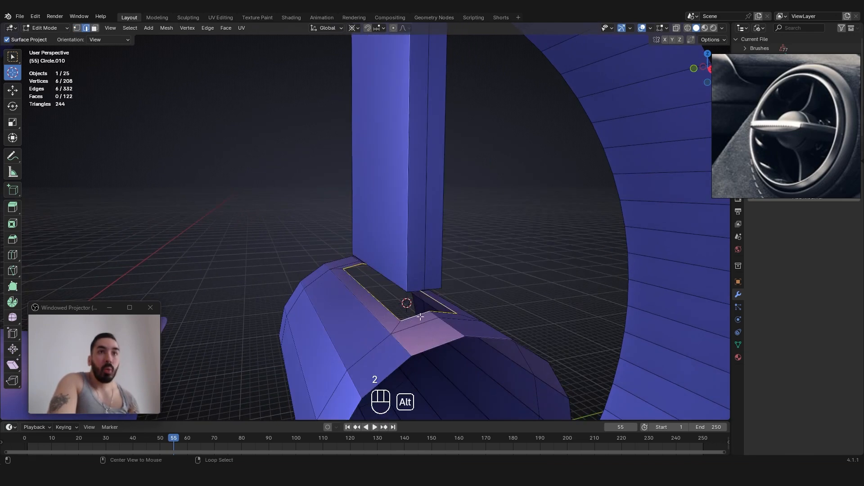
pyautogui.press('x')
pyautogui.click(518, 229)
pyautogui.press('2')
pyautogui.keyDown('alt'); pyautogui.rightClick(342, 268); pyautogui.keyUp('alt')
pyautogui.keyDown('shift'); pyautogui.rightClick(360, 300); pyautogui.keyUp('shift')
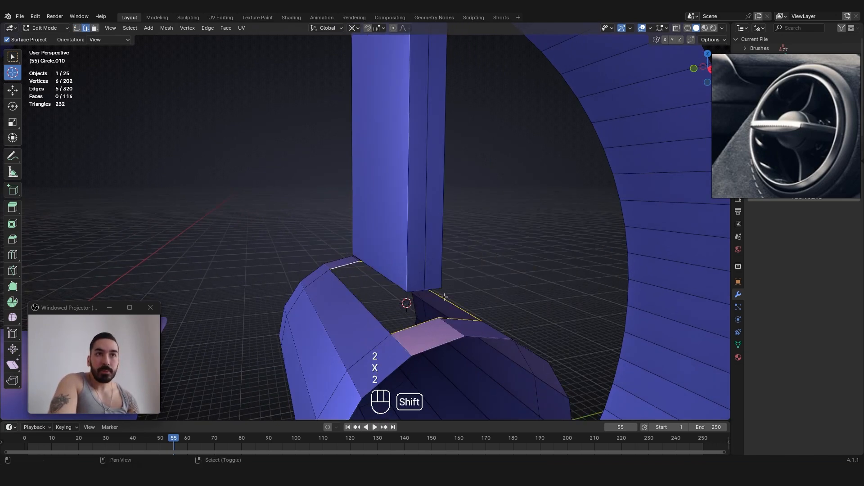
pyautogui.keyDown('shift'); pyautogui.rightClick(444, 298); pyautogui.keyUp('shift')
pyautogui.moveTo(561, 263); pyautogui.dragTo(547, 259, button='middle')
pyautogui.press('w')
pyautogui.click(523, 221)
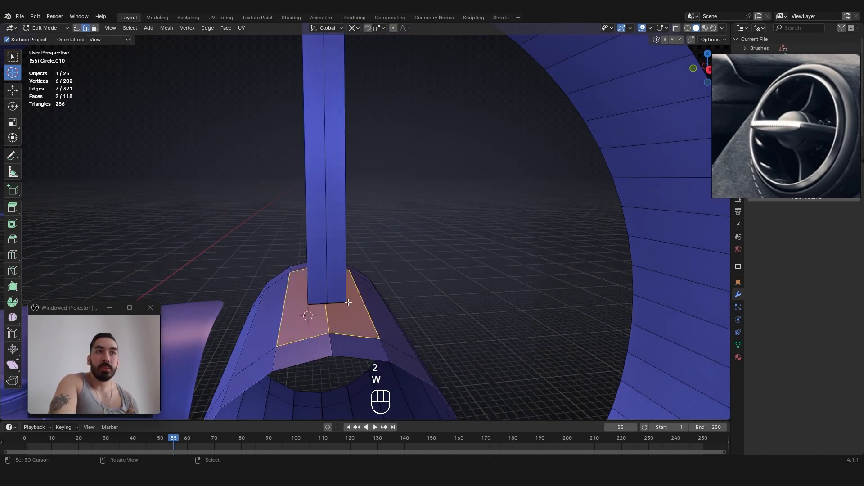
# Inset the two filled faces on top of the hub and delete the inset faces
pyautogui.press('3')
pyautogui.keyDown('shift'); pyautogui.rightClick(378, 324); pyautogui.keyUp('shift')
pyautogui.moveTo(349, 302); pyautogui.dragTo(539, 262, button='middle')
pyautogui.press('i')
pyautogui.click(463, 331)
pyautogui.press('c')
pyautogui.rightClick(540, 262)
pyautogui.press('x')
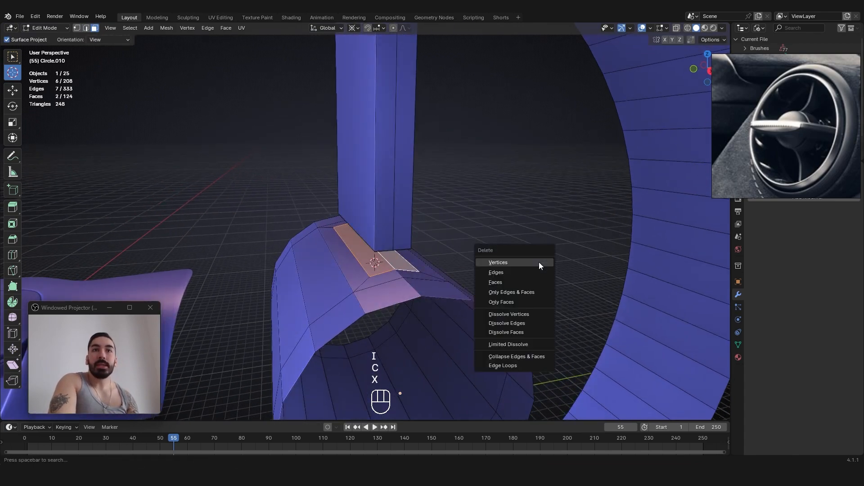
pyautogui.click(520, 281)
# Bridge the edge loop of the hub opening to the lower end loop of the spoke
pyautogui.press('2')
pyautogui.keyDown('alt'); pyautogui.rightClick(409, 264); pyautogui.keyUp('alt')
pyautogui.keyDown('alt'); pyautogui.keyDown('shift'); pyautogui.rightClick(363, 242); pyautogui.keyUp('shift'); pyautogui.keyUp('alt')
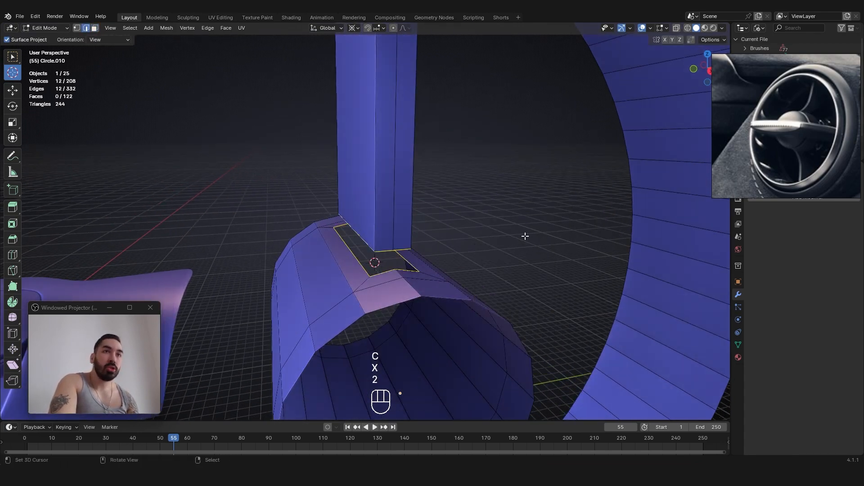
pyautogui.press('w')
pyautogui.click(506, 221)
pyautogui.moveTo(419, 270); pyautogui.dragTo(347, 278, button='middle')
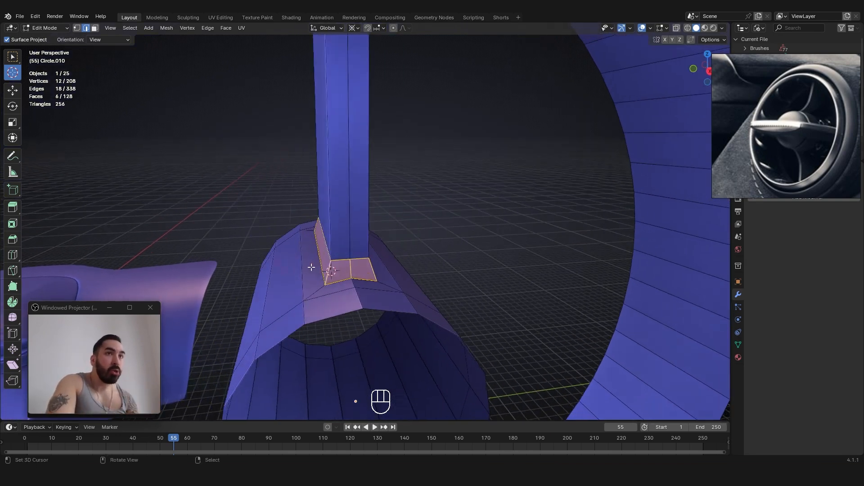
# Undo the bridge, the face deletion and the inset on the hub
pyautogui.hotkey('ctrl', 'z')
pyautogui.hotkey('ctrl', 'z')
pyautogui.hotkey('ctrl', 'z')
pyautogui.hotkey('ctrl', 'z')
pyautogui.hotkey('ctrl', 'z')
pyautogui.hotkey('ctrl', 'z')
pyautogui.hotkey('ctrl', 'z')
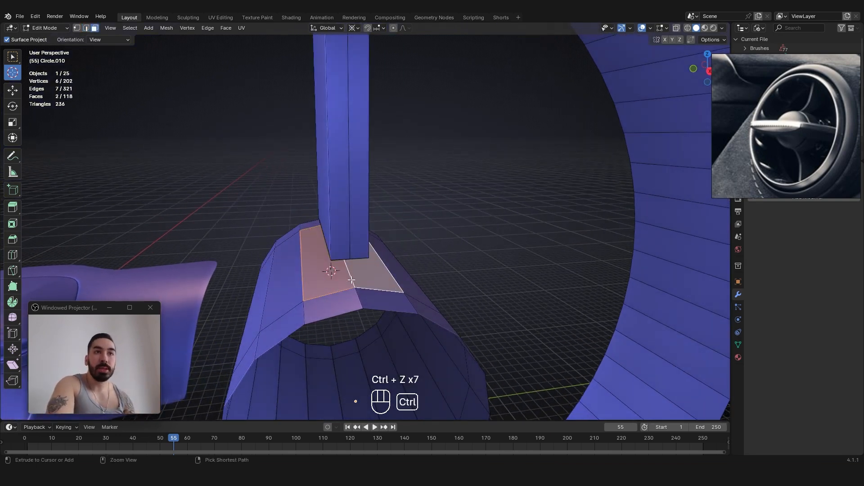
# Inset the two hub faces by about 0.054 m and delete the inset faces
pyautogui.press('i')
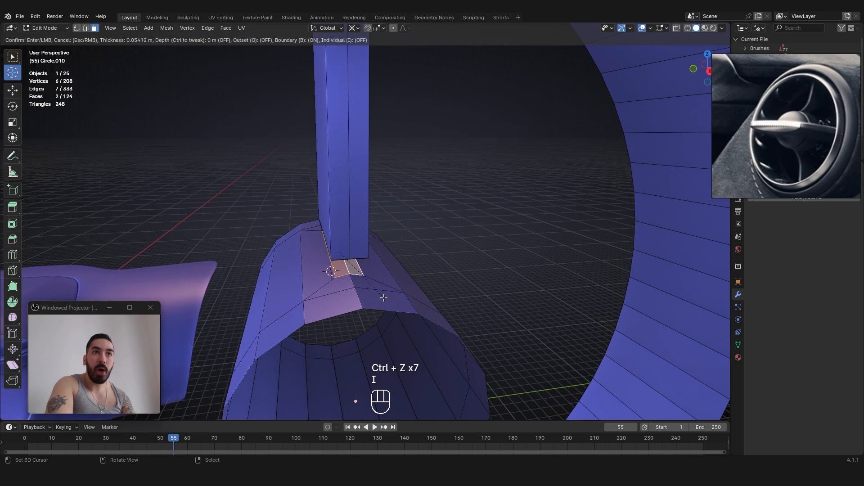
pyautogui.click(384, 297)
pyautogui.moveTo(397, 265); pyautogui.dragTo(417, 249, button='middle')
pyautogui.press('x')
pyautogui.click(418, 248)
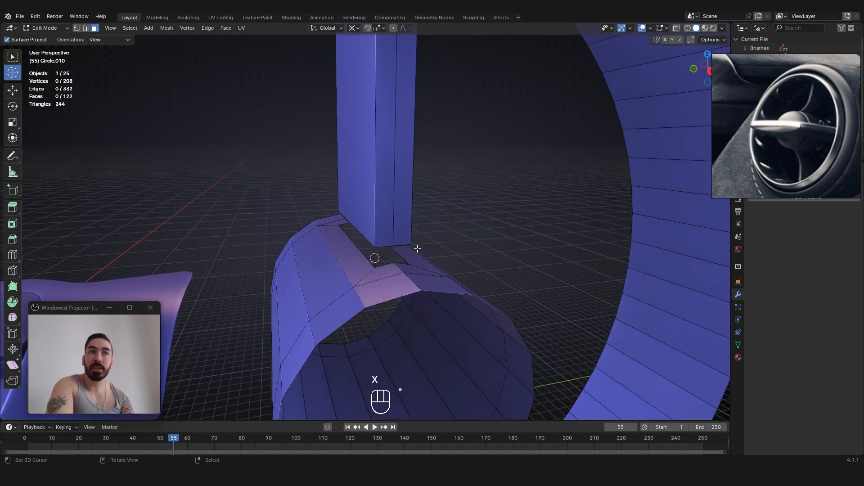
# Try to bridge the narrower hub opening to the spoke's lower end
pyautogui.press('2')
pyautogui.press('w')
pyautogui.click(471, 218)
pyautogui.moveTo(378, 223); pyautogui.dragTo(361, 252, button='middle')
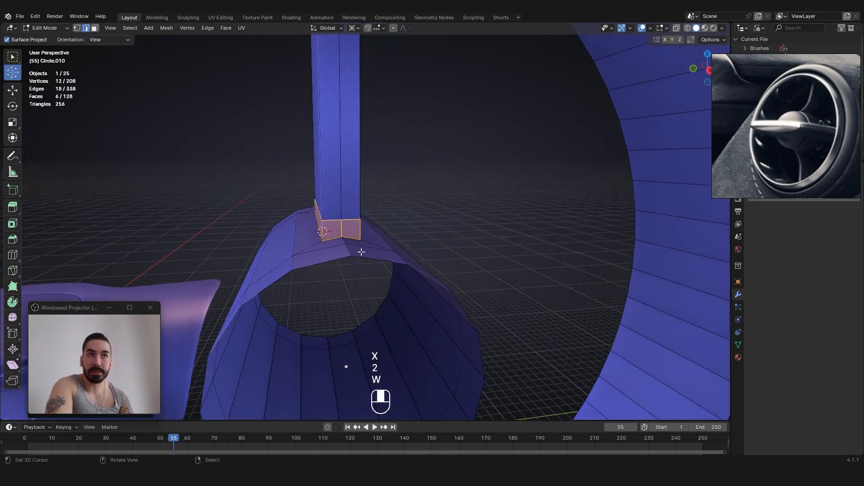
# Undo the second bridge and inset attempt to restore the two hub faces
pyautogui.hotkey('ctrl', 'z')
pyautogui.hotkey('ctrl', 'z')
pyautogui.hotkey('ctrl', 'z')
pyautogui.hotkey('ctrl', 'z')
pyautogui.hotkey('ctrl', 'z')
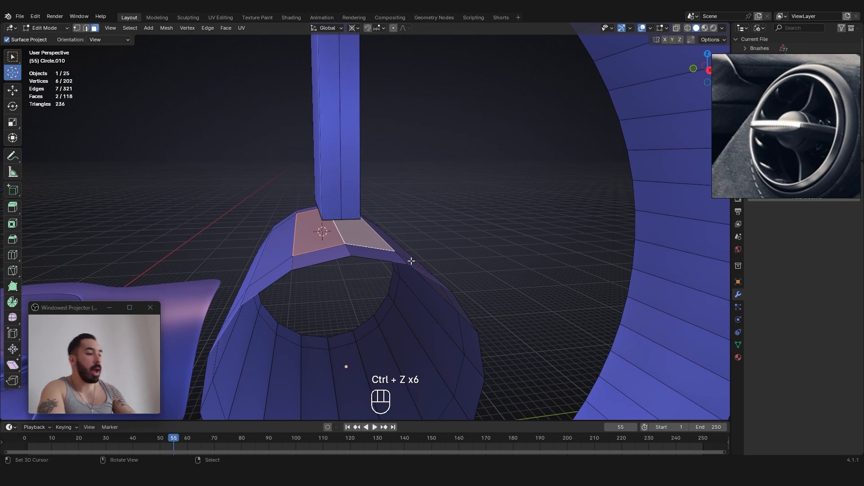
# In a top wireframe view, inset the two hub faces by about 0.047 m to match the spoke's outline
pyautogui.press('KP_7')
pyautogui.press('z')
pyautogui.keyDown('shift'); pyautogui.moveTo(414, 260); pyautogui.dragTo(374, 254, button='middle'); pyautogui.keyUp('shift')
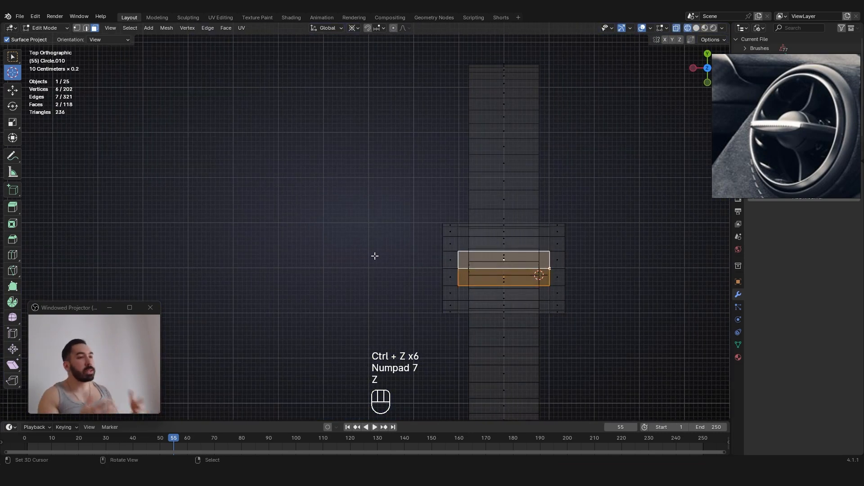
pyautogui.scroll(6, 552, 299)
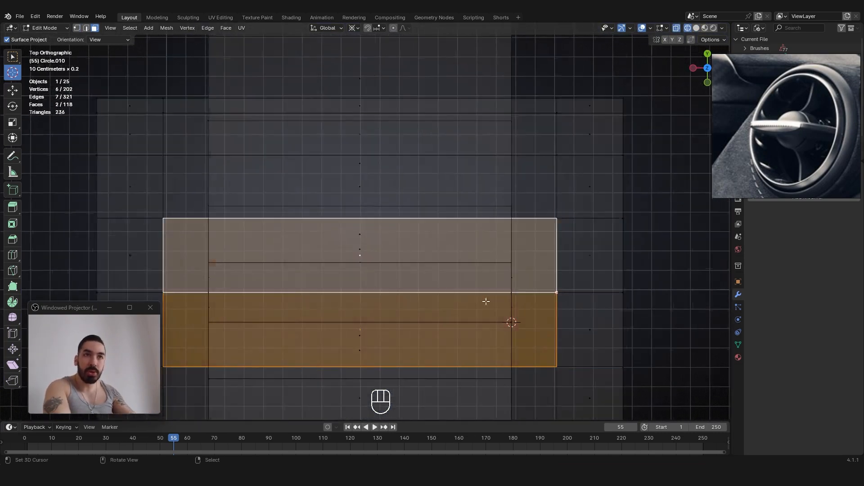
pyautogui.press('1')
pyautogui.press('i')
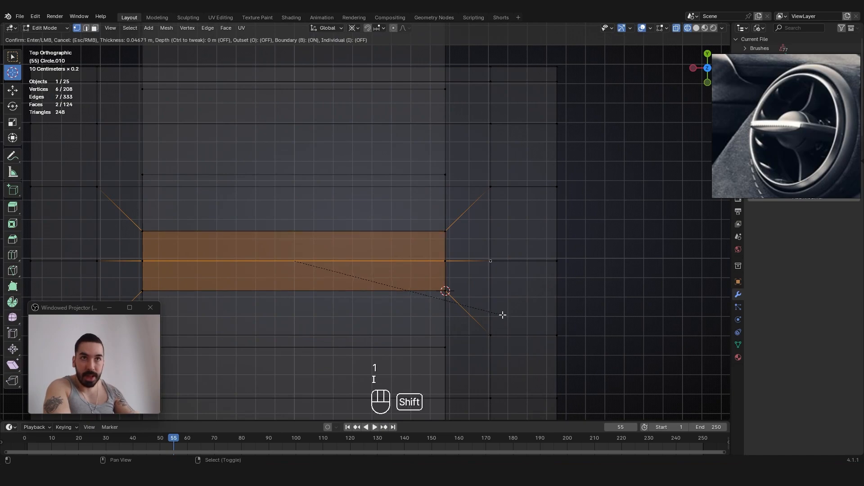
pyautogui.click(505, 321)
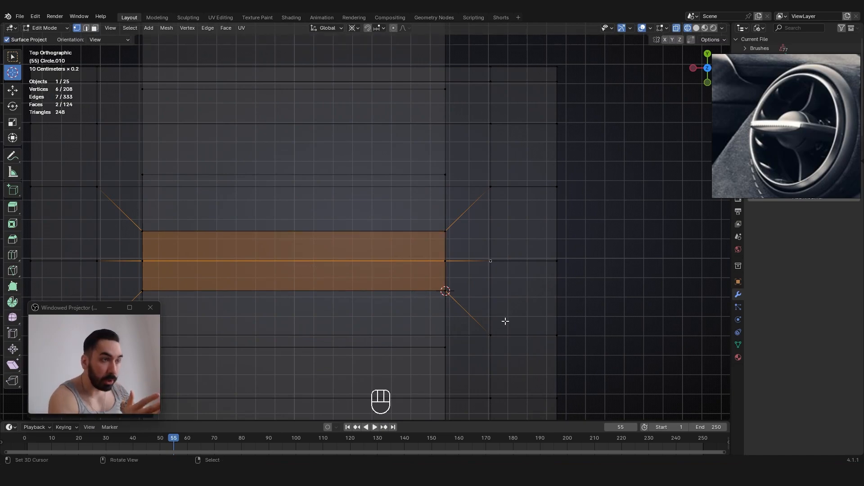
# Undo the inset made in the top view and return to solid shading
pyautogui.moveTo(505, 321)
pyautogui.mouseDown(button='middle')
pyautogui.moveTo(396, 218)
pyautogui.moveTo(373, 233)
pyautogui.mouseUp(button='middle')
pyautogui.press('z')
pyautogui.hotkey('ctrl', 'z')
pyautogui.press('z')
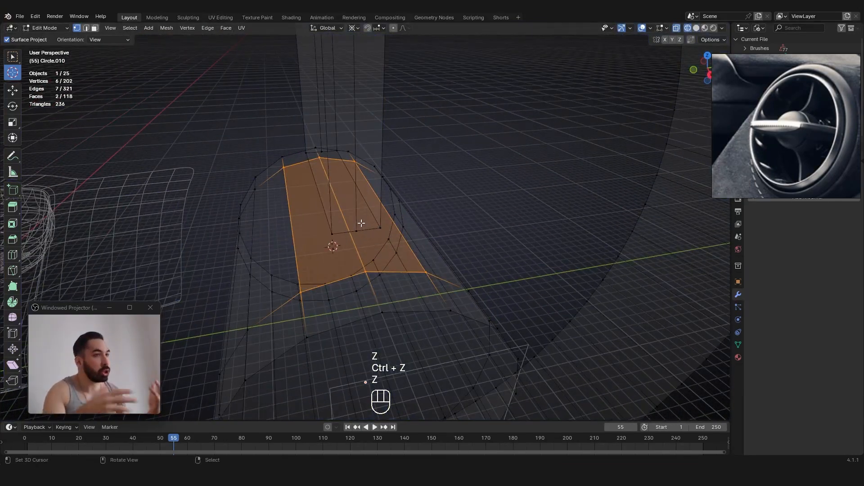
pyautogui.press('z')
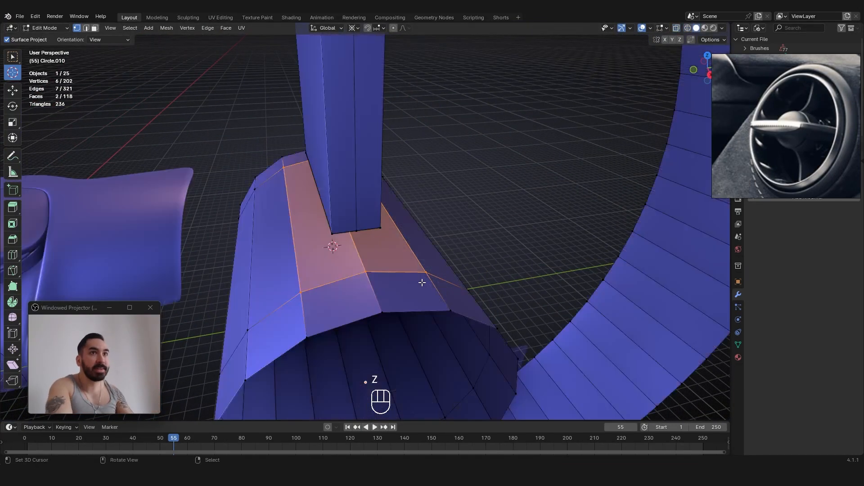
# Try another inset of the two hub faces below the spoke and undo it
pyautogui.press('i')
pyautogui.click(342, 219)
pyautogui.moveTo(342, 219); pyautogui.dragTo(331, 180, button='middle')
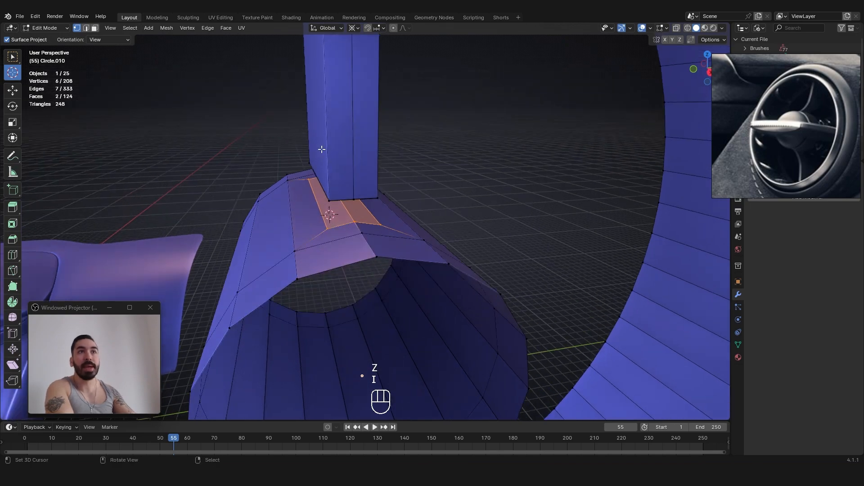
pyautogui.hotkey('ctrl', 'z')
# Inset the two hub faces below the spoke and delete the inset faces to open the hub
pyautogui.press('i')
pyautogui.click(418, 271)
pyautogui.keyDown('shift'); pyautogui.moveTo(418, 272); pyautogui.dragTo(390, 202, button='middle'); pyautogui.keyUp('shift')
pyautogui.press('x')
pyautogui.click(430, 249)
pyautogui.keyDown('shift'); pyautogui.moveTo(391, 203); pyautogui.dragTo(401, 264, button='middle'); pyautogui.keyUp('shift')
pyautogui.scroll(-3, 401, 264)
# Snap the 3D cursor to the near corner vertex of the new hub opening
pyautogui.press('3')
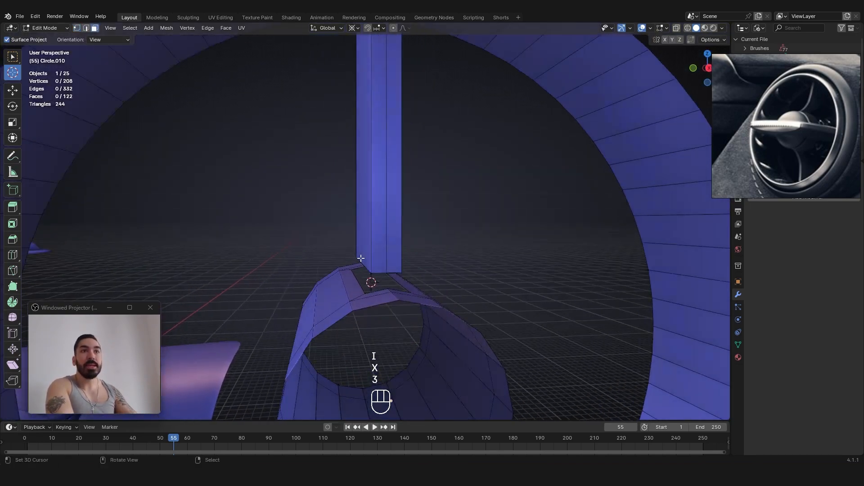
pyautogui.rightClick(360, 290)
pyautogui.press('1')
pyautogui.press('3')
pyautogui.keyDown('alt'); pyautogui.rightClick(372, 158); pyautogui.keyUp('alt')
pyautogui.keyDown('shift'); pyautogui.moveTo(372, 158); pyautogui.dragTo(391, 252, button='middle'); pyautogui.keyUp('shift')
pyautogui.press('1')
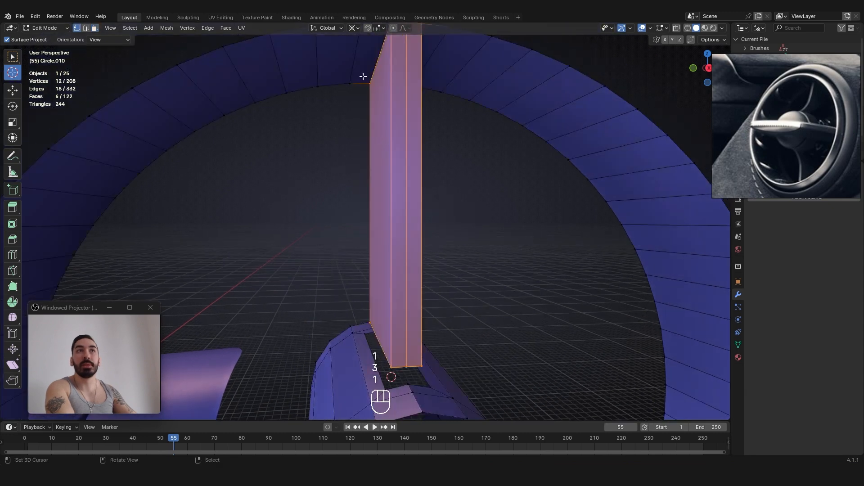
pyautogui.keyDown('shift'); pyautogui.moveTo(377, 307); pyautogui.dragTo(368, 231, button='middle'); pyautogui.keyUp('shift')
pyautogui.press('1')
pyautogui.rightClick(376, 309)
pyautogui.hotkey('shift', 's')
pyautogui.click(473, 307)
# Select the long side face of the vertical spoke
pyautogui.press('3')
pyautogui.rightClick(370, 251)
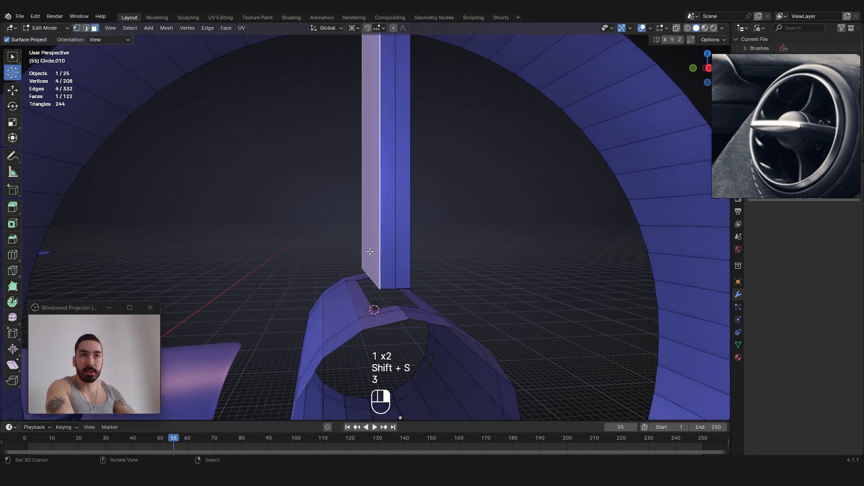
pyautogui.scroll(-1, 423, 282)
pyautogui.press('s')
pyautogui.rightClick(452, 282)
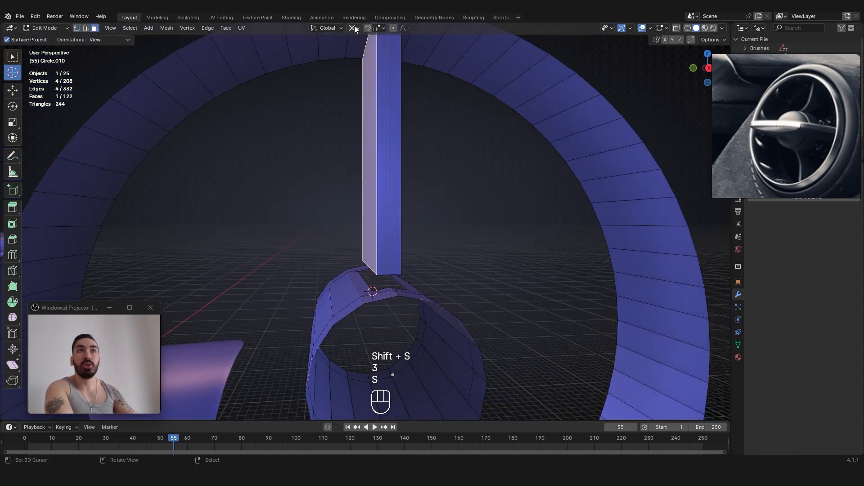
# Try to align the spoke's side face with the 3D cursor by scaling it to 0 along Y, and undo it
pyautogui.middleClick(453, 221)
pyautogui.press('s')
pyautogui.press('y')
pyautogui.press('0')
pyautogui.click(451, 220)
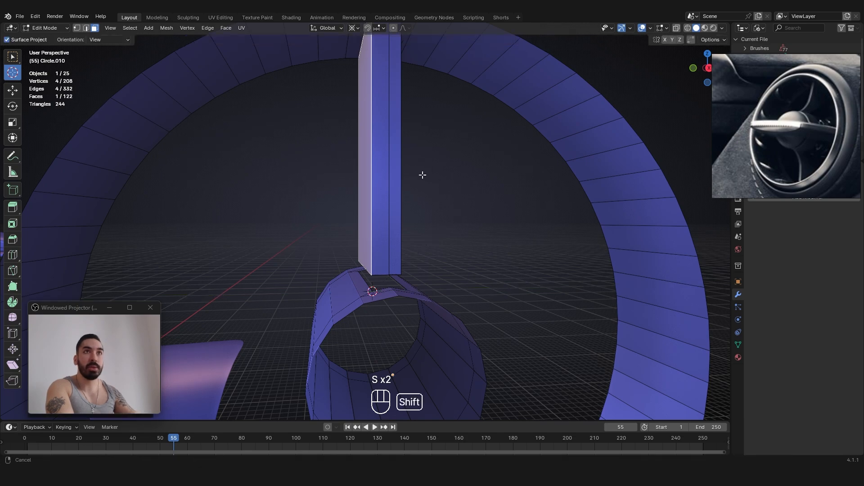
pyautogui.keyDown('shift'); pyautogui.moveTo(422, 175); pyautogui.dragTo(421, 237, button='middle'); pyautogui.keyUp('shift')
pyautogui.hotkey('ctrl', 'z')
# Try to move the spoke's side face along Y in the right orthographic wireframe view, and undo it
pyautogui.press('KP_1')
pyautogui.press('KP_3')
pyautogui.press('z')
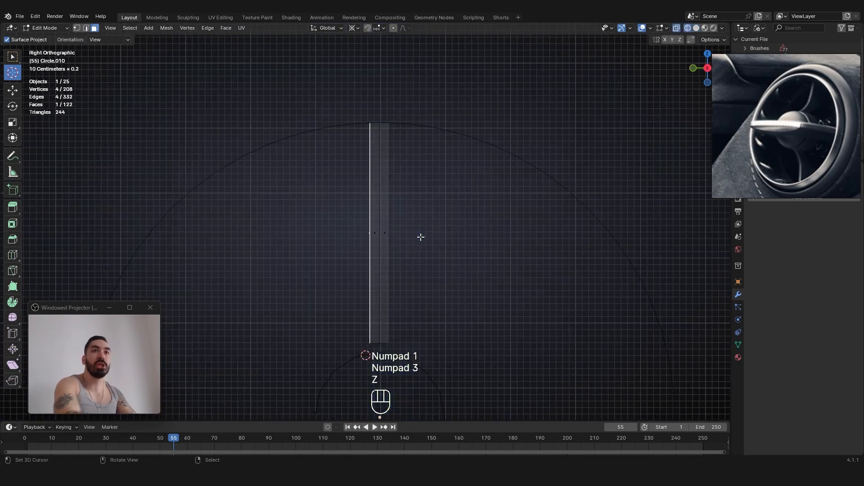
pyautogui.press('1')
pyautogui.keyDown('shift'); pyautogui.moveTo(470, 181); pyautogui.dragTo(459, 279, button='middle'); pyautogui.keyUp('shift')
pyautogui.scroll(6, 387, 261)
pyautogui.keyDown('shift'); pyautogui.moveTo(388, 261); pyautogui.dragTo(419, 273, button='middle'); pyautogui.keyUp('shift')
pyautogui.scroll(4, 425, 265)
pyautogui.press('g')
pyautogui.press('y')
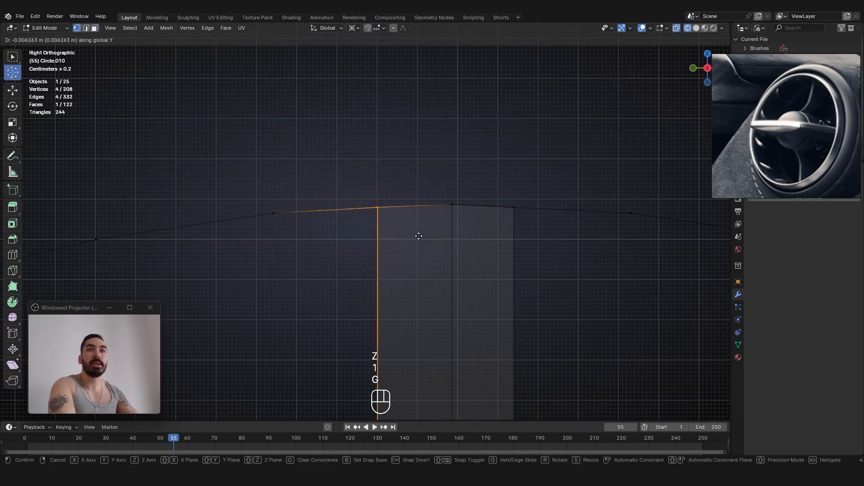
pyautogui.click(320, 233)
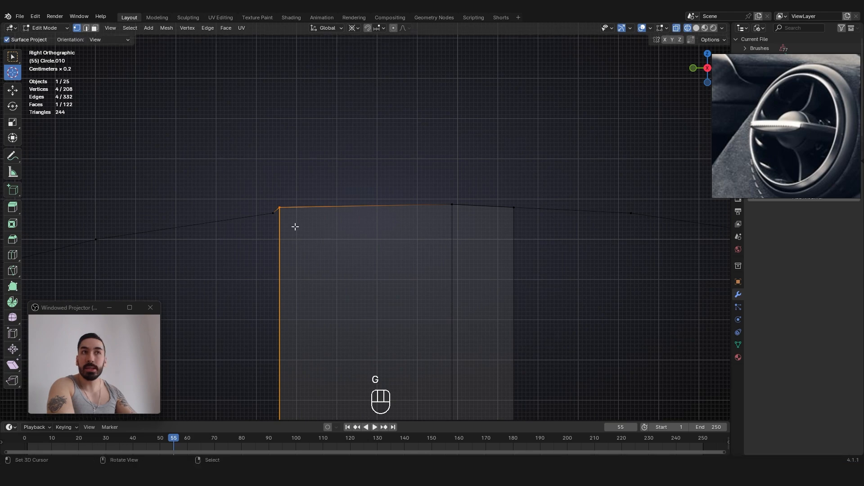
pyautogui.hotkey('ctrl', 'z')
# Snap the 3D cursor to the bottom corner vertex of the spoke's side face
pyautogui.scroll(-5, 392, 243)
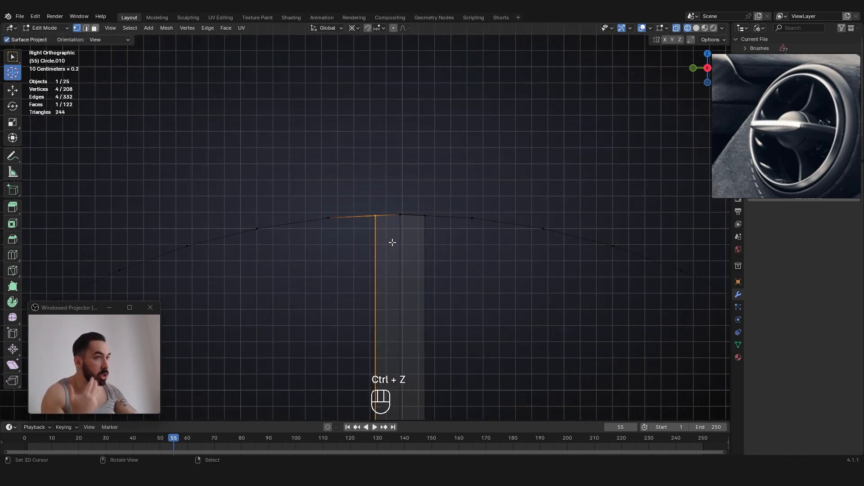
pyautogui.scroll(-6, 406, 249)
pyautogui.keyDown('shift'); pyautogui.moveTo(424, 315); pyautogui.dragTo(382, 169, button='middle'); pyautogui.keyUp('shift')
pyautogui.scroll(6, 351, 252)
pyautogui.keyDown('shift'); pyautogui.moveTo(351, 252); pyautogui.dragTo(390, 236, button='middle'); pyautogui.keyUp('shift')
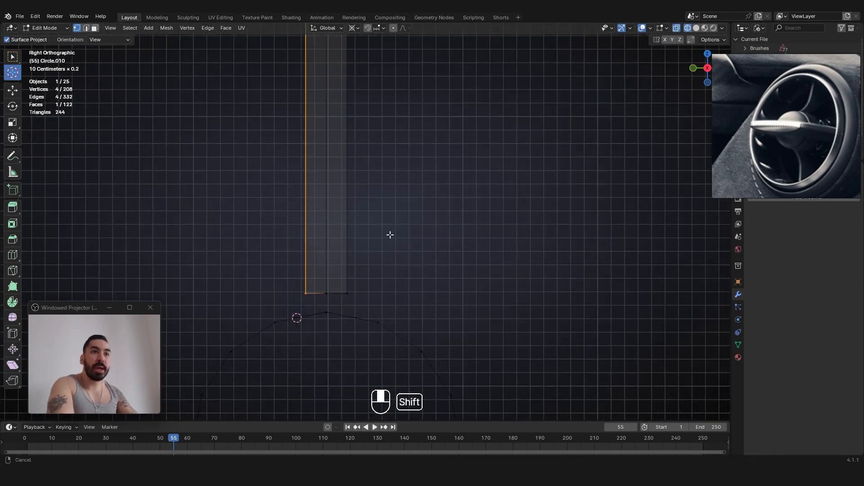
pyautogui.press('1')
pyautogui.rightClick(325, 270)
pyautogui.press('z')
pyautogui.moveTo(360, 274); pyautogui.dragTo(382, 294, button='middle')
pyautogui.hotkey('shift', 's')
pyautogui.click(417, 282)
# Try to scale the hub opening's long side edge about the 3D cursor, and undo it
pyautogui.scroll(-4, 371, 291)
pyautogui.press('2')
pyautogui.rightClick(332, 302)
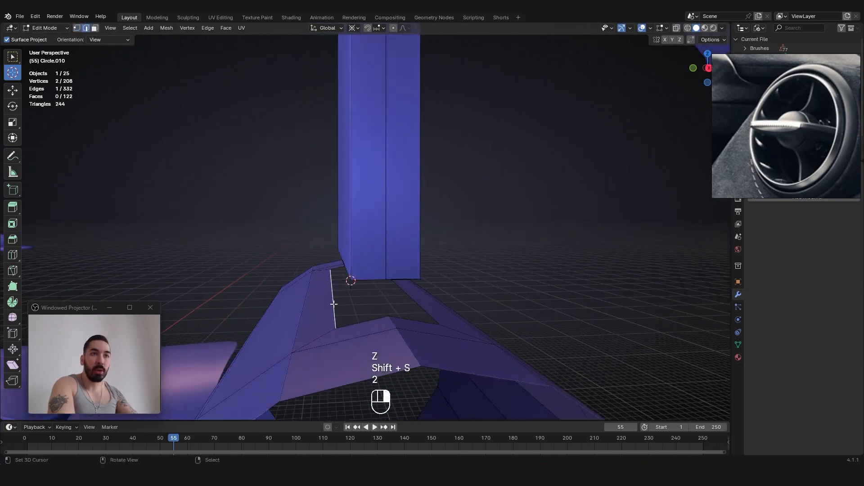
pyautogui.press('s')
pyautogui.middleClick(423, 335)
pyautogui.click(385, 332)
pyautogui.press('Tab')
pyautogui.moveTo(385, 332); pyautogui.dragTo(371, 261, button='middle')
pyautogui.hotkey('ctrl', 'z')
pyautogui.hotkey('ctrl', 'z')
pyautogui.hotkey('ctrl', 'z')
# Select the three vertices at the near end of the hub opening and scale them along X to align with the 3D cursor
pyautogui.press('Tab')
pyautogui.press('Tab')
pyautogui.press('1')
pyautogui.press('1')
pyautogui.moveTo(371, 261)
pyautogui.mouseDown(button='middle')
pyautogui.moveTo(390, 270)
pyautogui.moveTo(428, 225)
pyautogui.moveTo(363, 222)
pyautogui.mouseUp(button='middle')
pyautogui.rightClick(355, 243)
pyautogui.press('z')
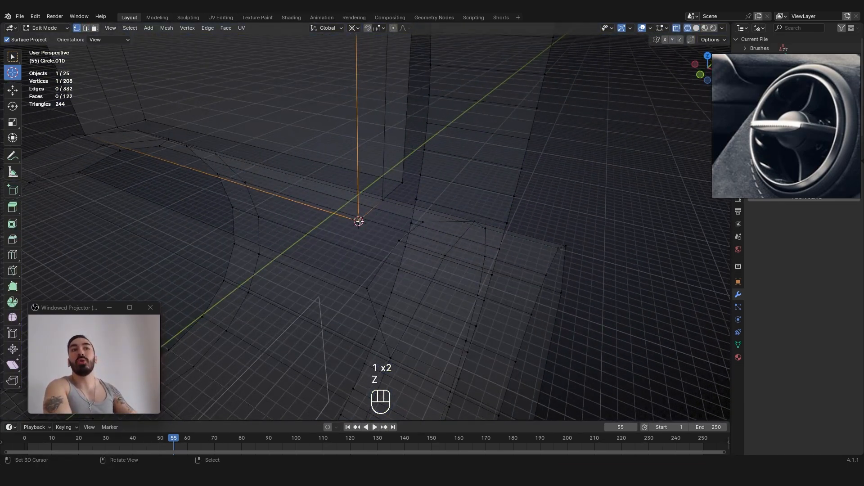
pyautogui.press('z')
pyautogui.keyDown('ctrl'); pyautogui.click(428, 222); pyautogui.keyUp('ctrl')
pyautogui.press('z')
pyautogui.moveTo(428, 222); pyautogui.dragTo(426, 225, button='middle')
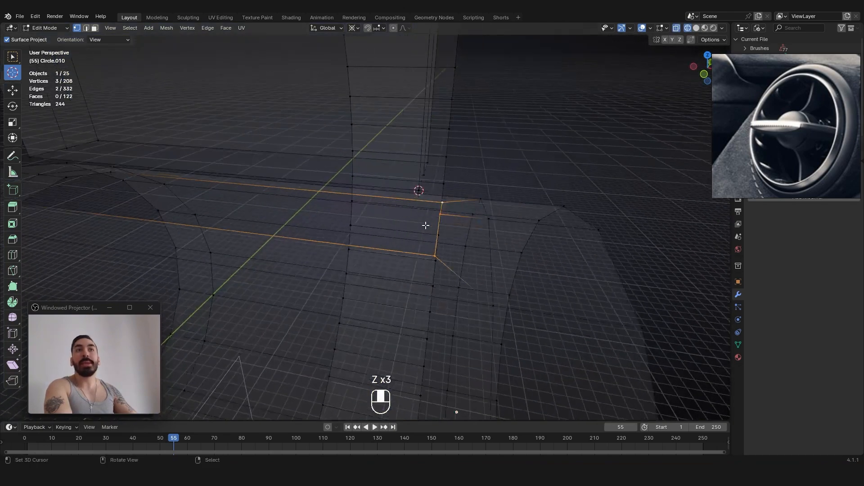
pyautogui.press('x')
pyautogui.press('s')
pyautogui.press('x')
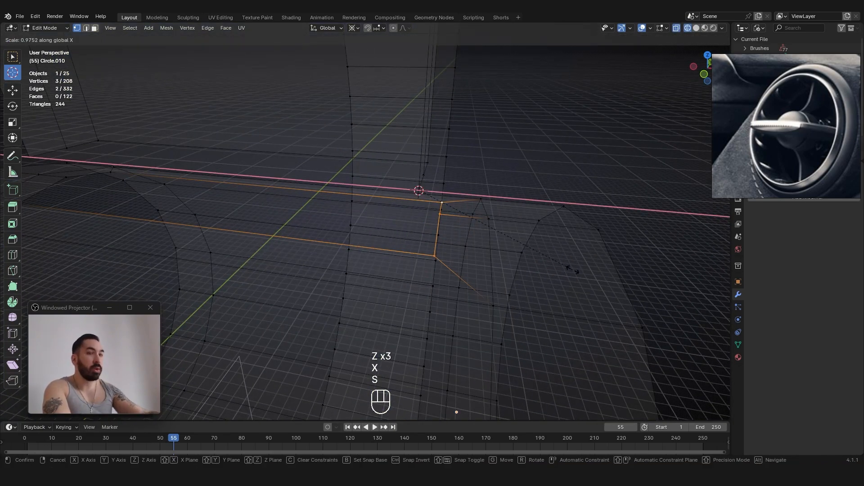
pyautogui.click(573, 271)
pyautogui.moveTo(518, 259); pyautogui.dragTo(489, 240, button='middle')
pyautogui.press('z')
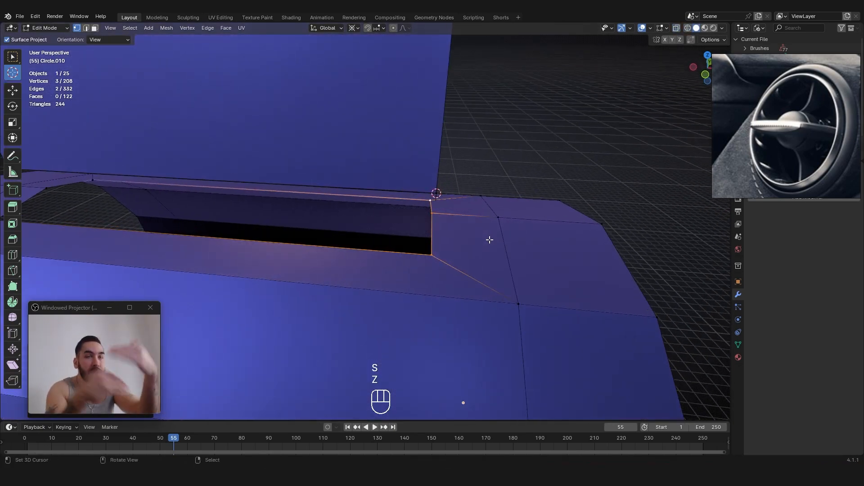
# Try to move the three end vertices of the hub opening along X
pyautogui.press('z')
pyautogui.press('g')
pyautogui.middleClick(493, 239)
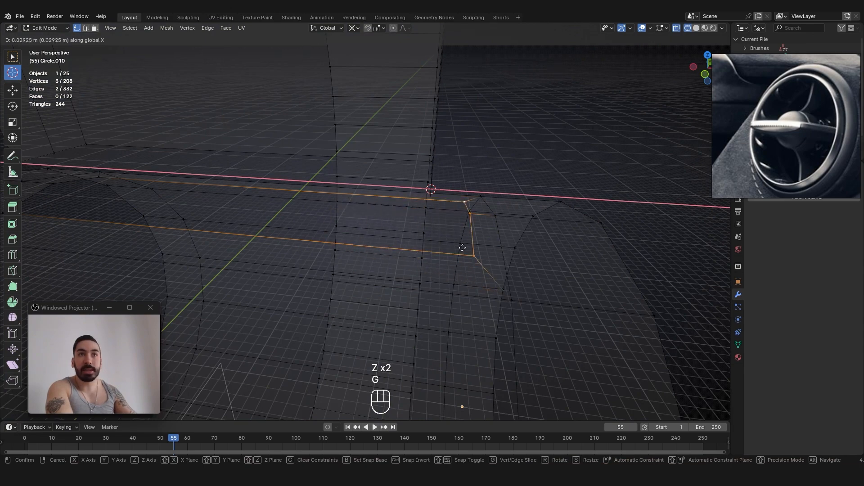
pyautogui.click(392, 308)
pyautogui.press('z')
pyautogui.moveTo(419, 283)
pyautogui.mouseDown(button='middle')
pyautogui.moveTo(288, 238)
pyautogui.moveTo(376, 319)
pyautogui.mouseUp(button='middle')
# Try to move the hub opening's long side edge along Y
pyautogui.press('Tab')
pyautogui.press('Tab')
pyautogui.press('2')
pyautogui.rightClick(255, 215)
pyautogui.press('g')
pyautogui.middleClick(364, 315)
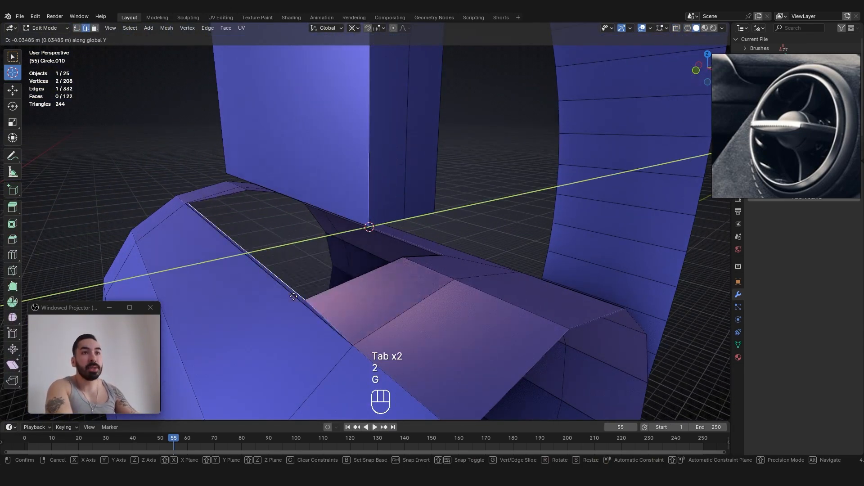
pyautogui.click(332, 291)
pyautogui.moveTo(332, 291); pyautogui.dragTo(288, 278, button='middle')
pyautogui.press('Tab')
pyautogui.keyDown('shift'); pyautogui.moveTo(288, 278); pyautogui.dragTo(363, 257, button='middle'); pyautogui.keyUp('shift')
pyautogui.press('Tab')
pyautogui.press('1')
pyautogui.press('1')
pyautogui.rightClick(365, 246)
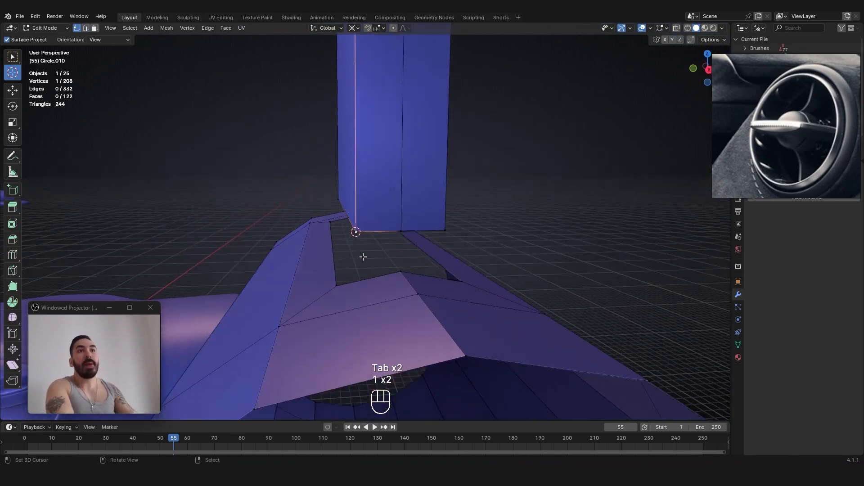
pyautogui.press('2')
pyautogui.rightClick(356, 286)
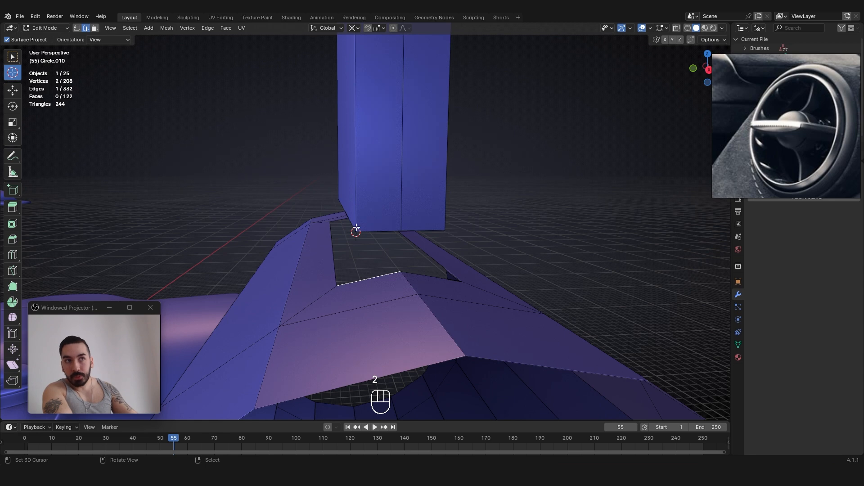
pyautogui.press('2')
pyautogui.rightClick(356, 229)
pyautogui.press('g')
pyautogui.rightClick(355, 280)
pyautogui.press('1')
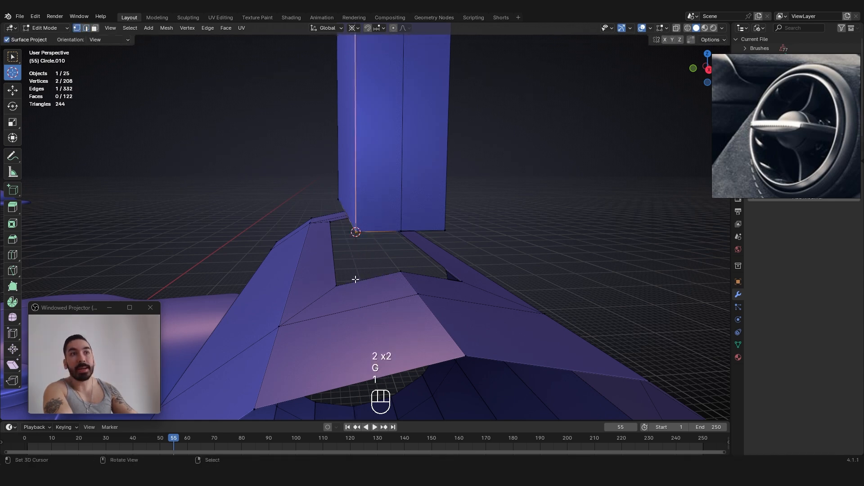
pyautogui.press('2')
pyautogui.rightClick(347, 281)
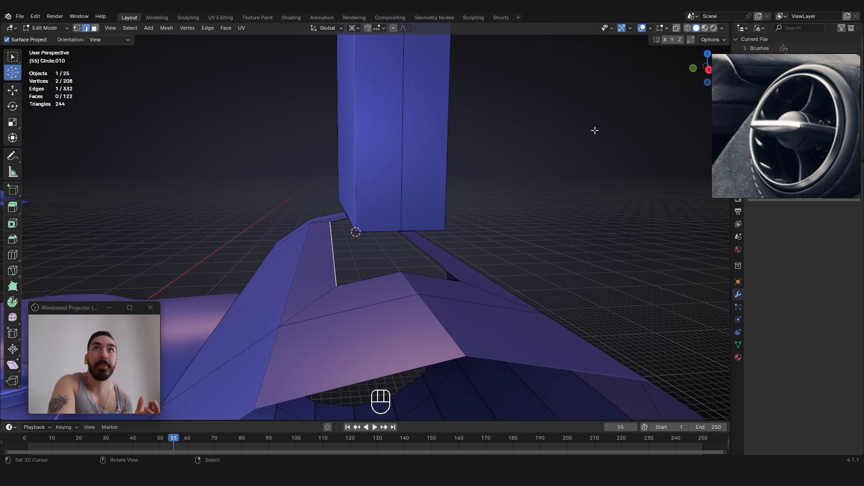
# Enable Auto Merge with Split Edges & Faces and reduce its merge threshold, moving the reference photo out of the way
pyautogui.moveTo(560, 179); pyautogui.dragTo(577, 185, button='middle')
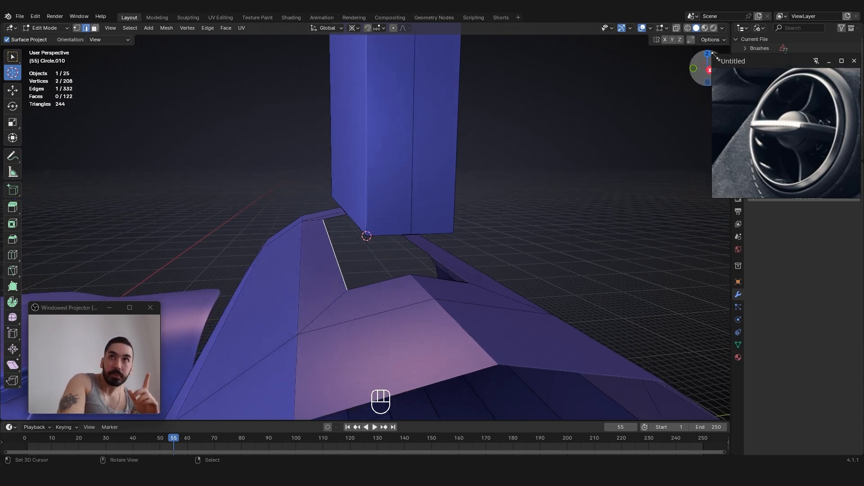
pyautogui.moveTo(728, 59); pyautogui.dragTo(737, 99)
pyautogui.click(691, 42)
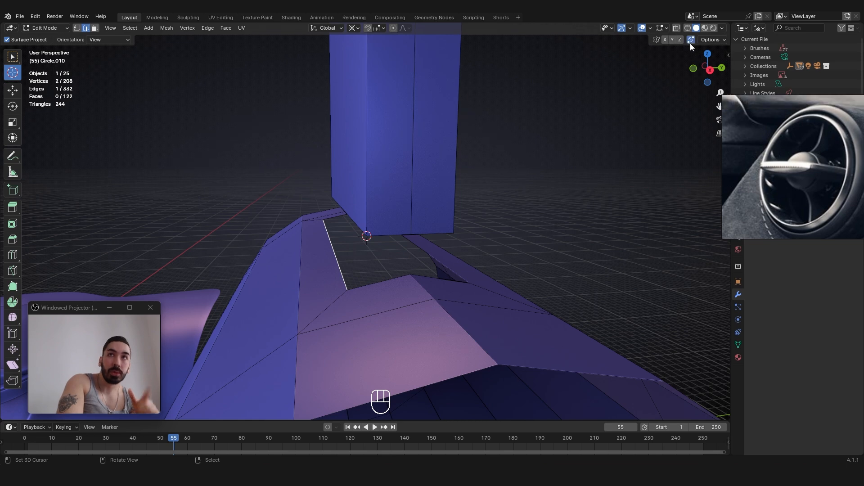
pyautogui.click(710, 40)
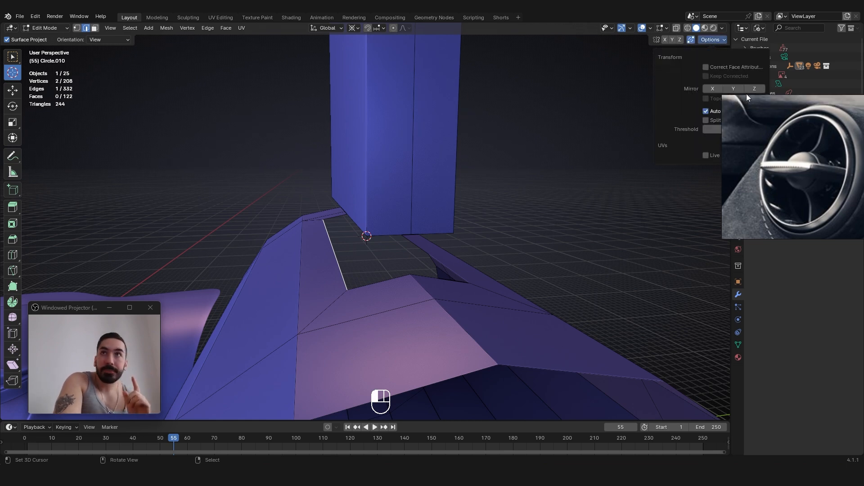
pyautogui.moveTo(746, 98); pyautogui.dragTo(760, 188)
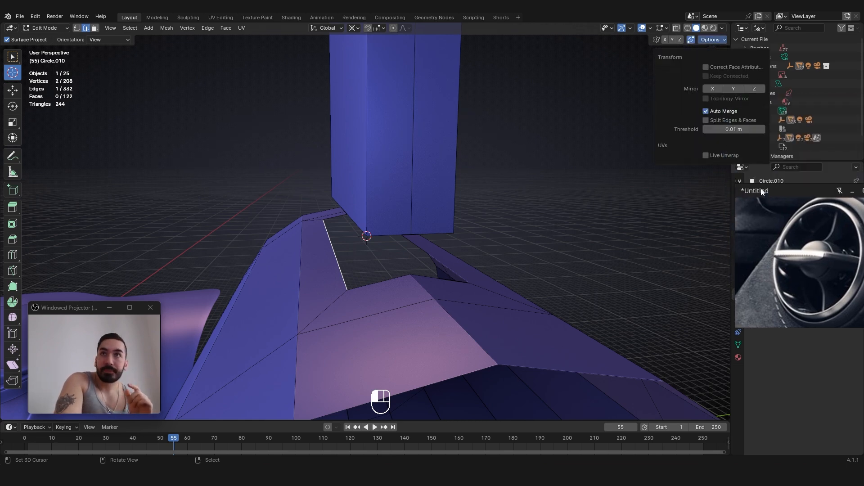
pyautogui.click(710, 120)
pyautogui.click(714, 129)
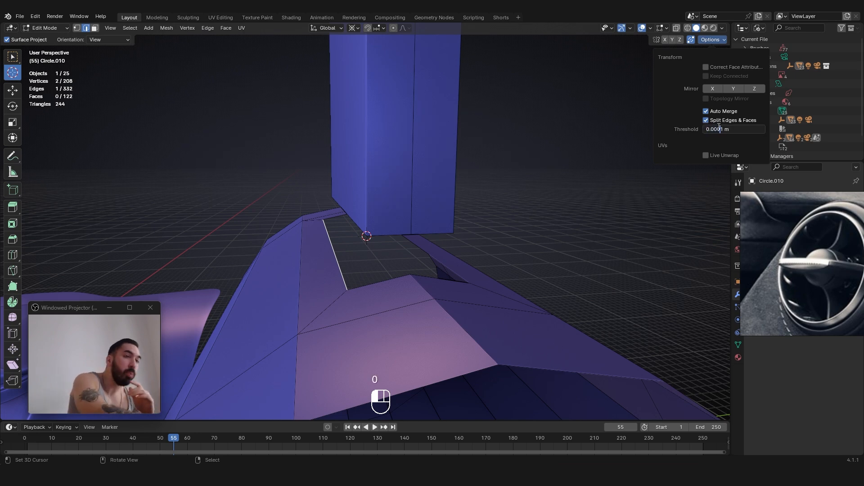
pyautogui.press('Return')
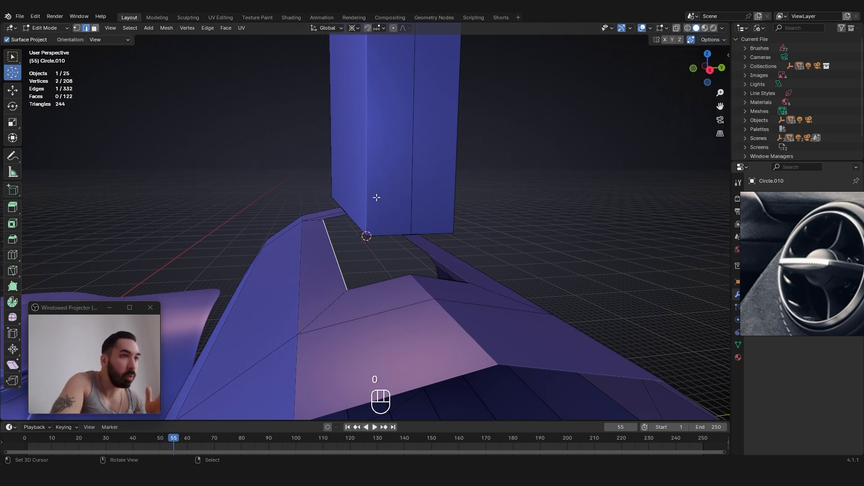
# Extrude the spoke's bottom corner vertex straight down along Z past the end edge of the hub opening
pyautogui.press('1')
pyautogui.click(383, 240)
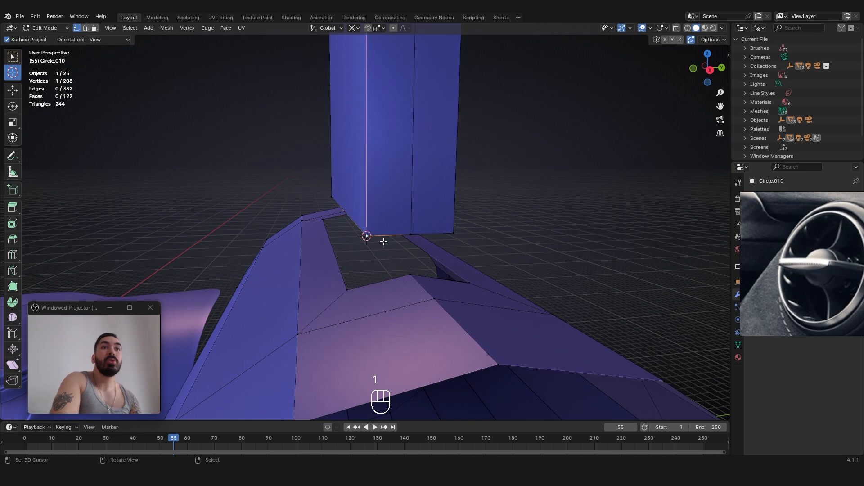
pyautogui.press('e')
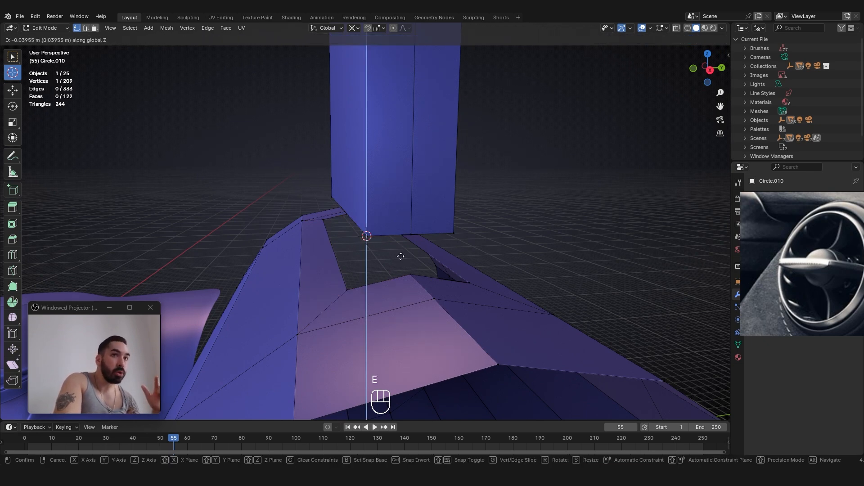
pyautogui.click(410, 291)
pyautogui.moveTo(405, 289); pyautogui.dragTo(386, 285, button='middle')
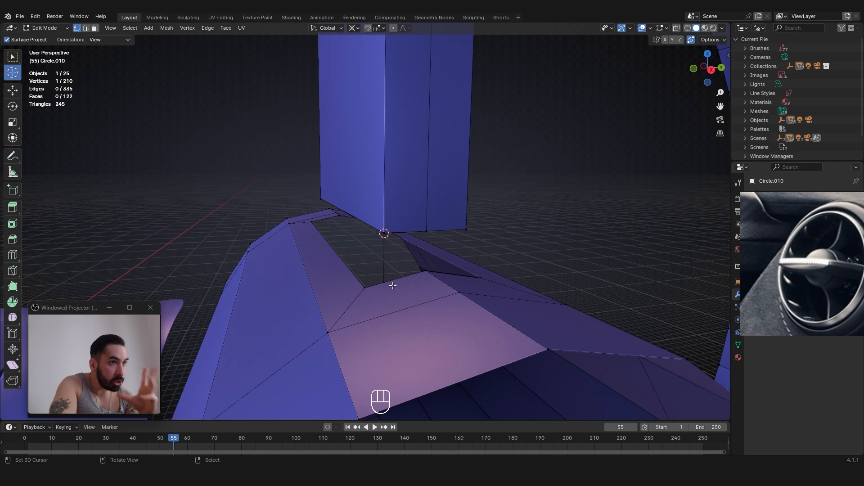
# Delete the surplus lower vertex of the extruded edge below its crossing with the hub opening's end edge
pyautogui.moveTo(395, 285); pyautogui.dragTo(384, 257, button='middle')
pyautogui.hotkey('shift', 'z')
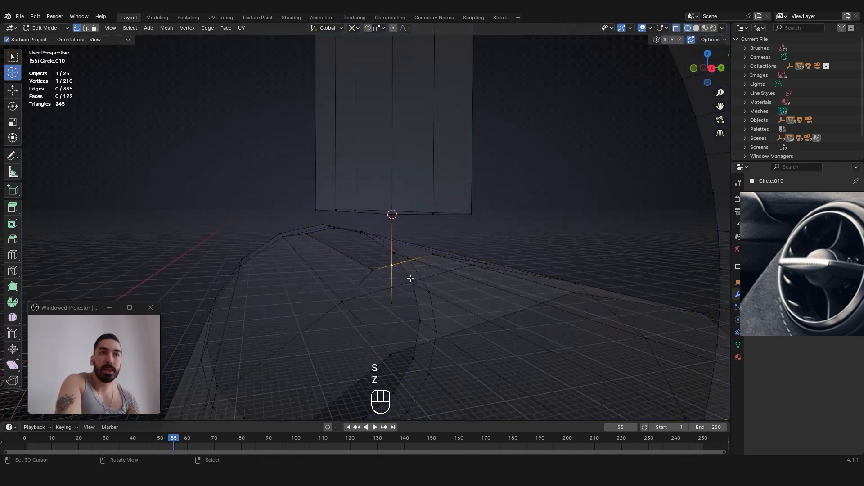
pyautogui.press('g')
pyautogui.hotkey('shift', 'z')
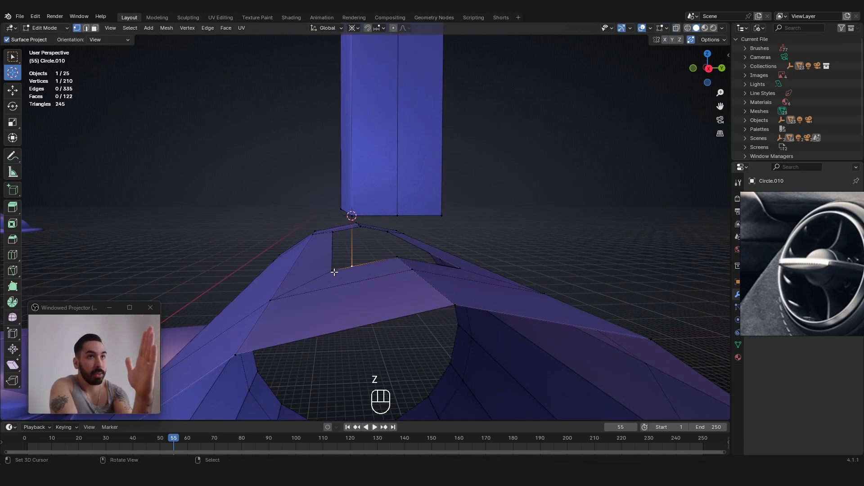
pyautogui.moveTo(333, 272); pyautogui.dragTo(351, 270, button='middle')
pyautogui.press('x')
pyautogui.click(396, 258)
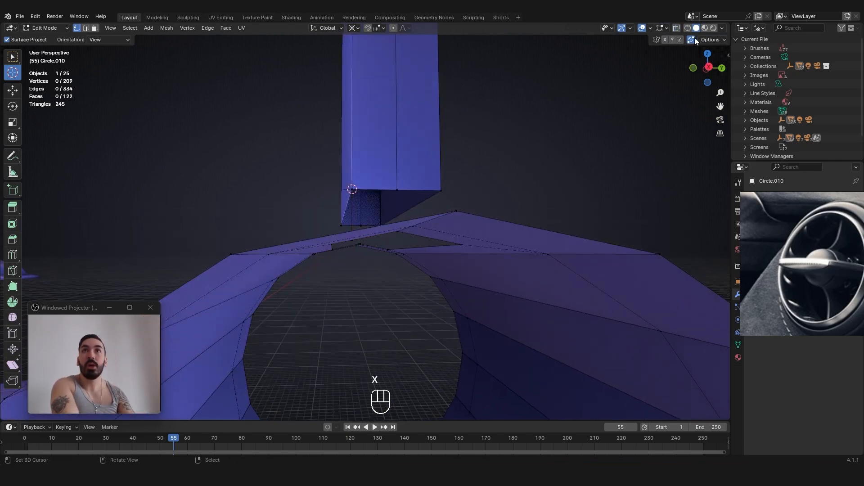
# Snap the 3D cursor to the vertex where the extruded edge meets the hub opening's end edge
pyautogui.moveTo(227, 306); pyautogui.dragTo(251, 334, button='middle')
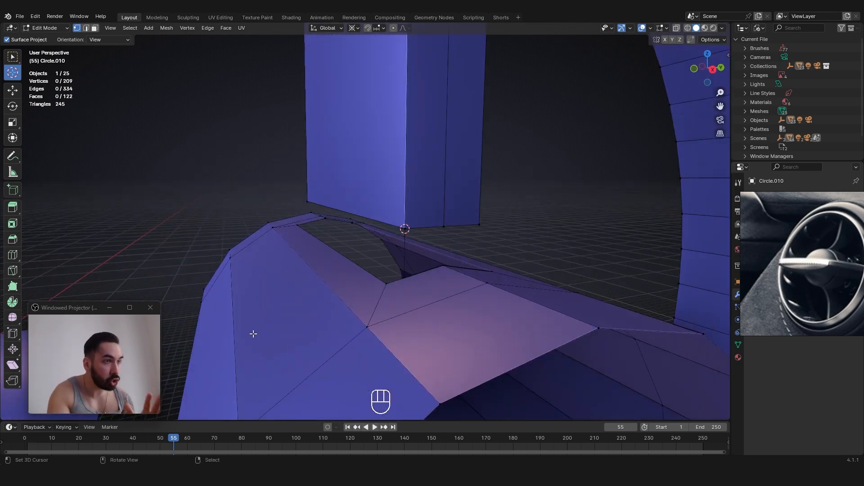
pyautogui.press('z')
pyautogui.rightClick(404, 278)
pyautogui.press('z')
pyautogui.keyDown('shift'); pyautogui.moveTo(563, 289); pyautogui.dragTo(504, 272, button='middle'); pyautogui.keyUp('shift')
pyautogui.hotkey('shift', 's')
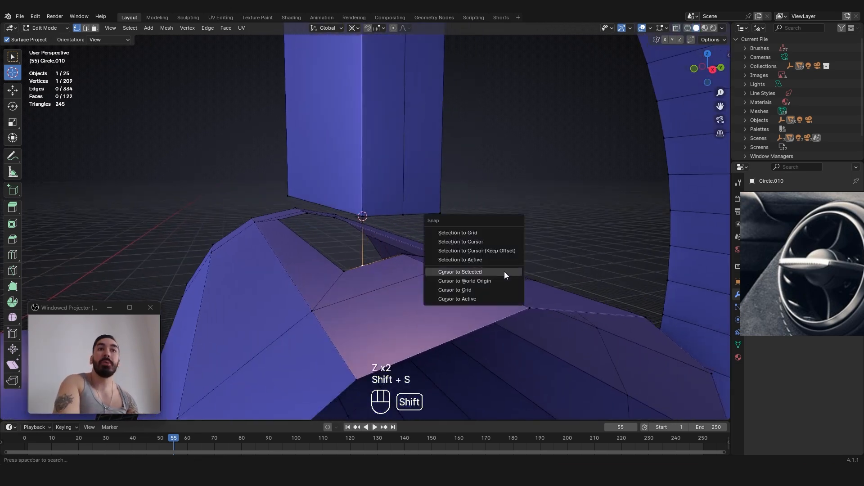
pyautogui.hotkey('shift', 's')
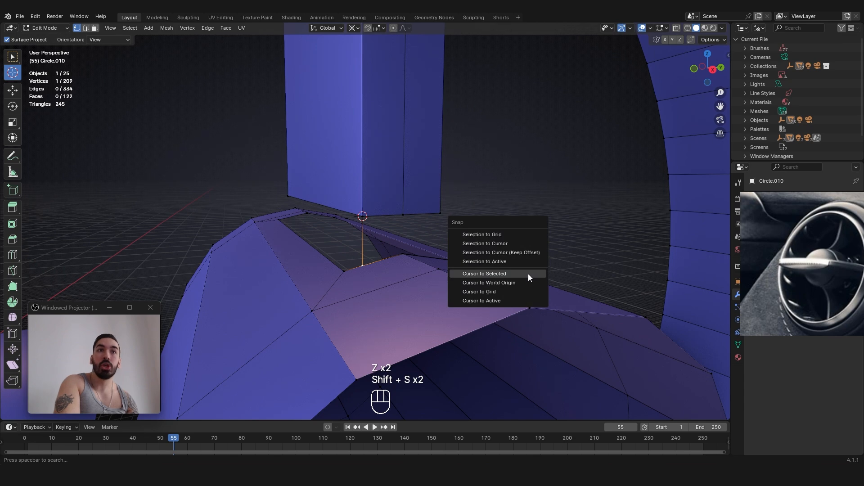
pyautogui.click(528, 273)
# Select the hub opening's long side edge and try scaling it about the 3D cursor with the X axis locked
pyautogui.press('2')
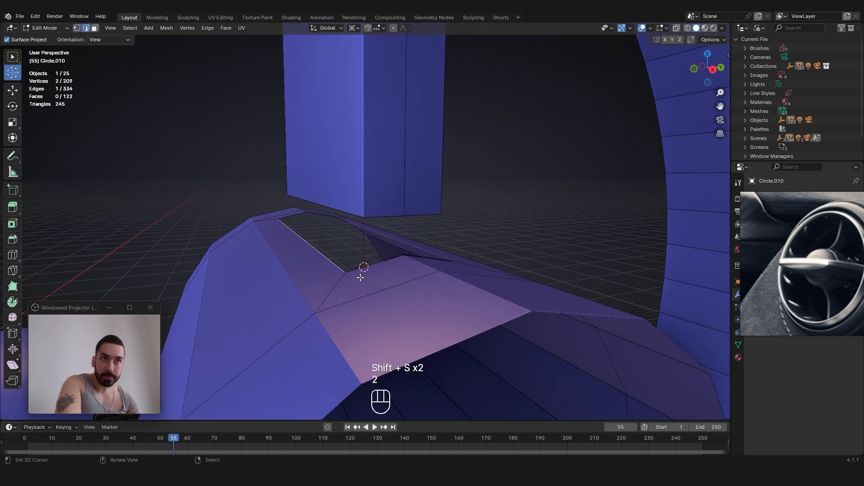
pyautogui.press('g')
pyautogui.rightClick(354, 271)
pyautogui.moveTo(420, 303); pyautogui.dragTo(414, 306, button='middle')
pyautogui.press('s')
pyautogui.rightClick(409, 305)
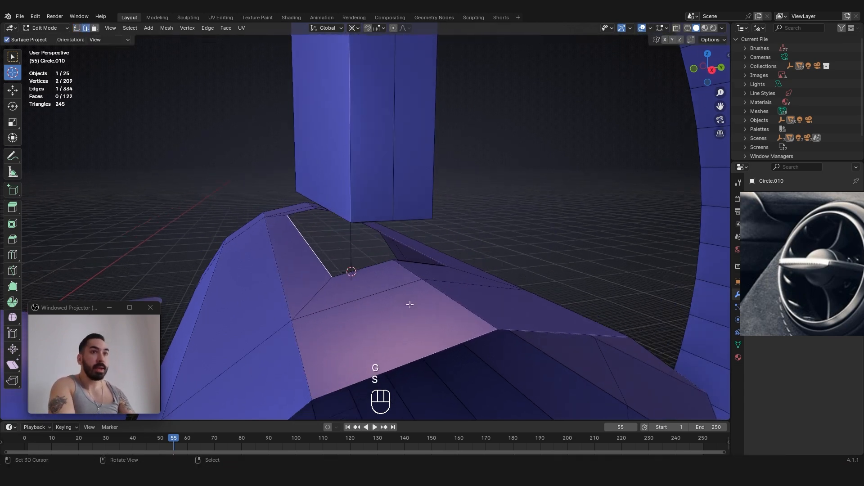
pyautogui.press('s')
pyautogui.hotkey('shift', 'x')
pyautogui.rightClick(438, 312)
pyautogui.press('s')
pyautogui.hotkey('shift', 'x')
pyautogui.rightClick(438, 312)
pyautogui.scroll(-5, 421, 303)
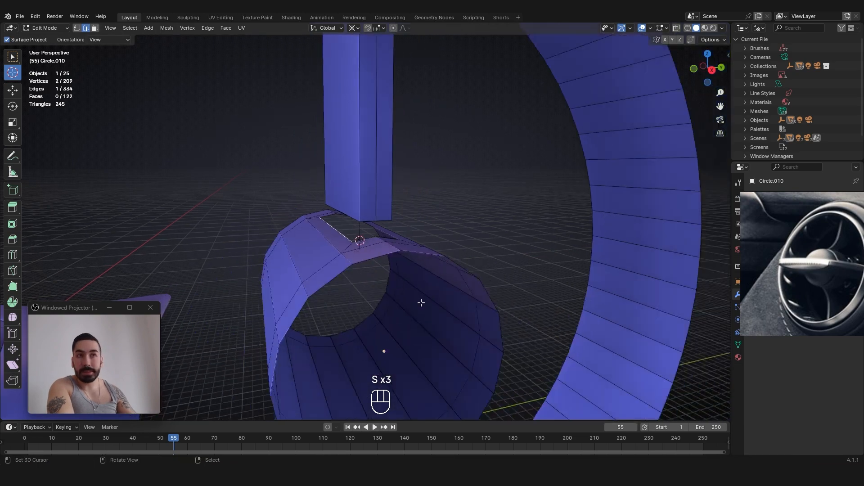
# Scale the hub opening's long side edge about the 3D cursor with the X axis locked until its end reaches the cursor
pyautogui.scroll(6, 421, 302)
pyautogui.press('s')
pyautogui.hotkey('shift', 'x')
pyautogui.press('s')
pyautogui.moveTo(488, 333)
pyautogui.mouseDown(button='middle')
pyautogui.moveTo(507, 336)
pyautogui.moveTo(498, 340)
pyautogui.mouseUp(button='middle')
pyautogui.rightClick(497, 338)
pyautogui.press('s')
pyautogui.hotkey('shift', 'x')
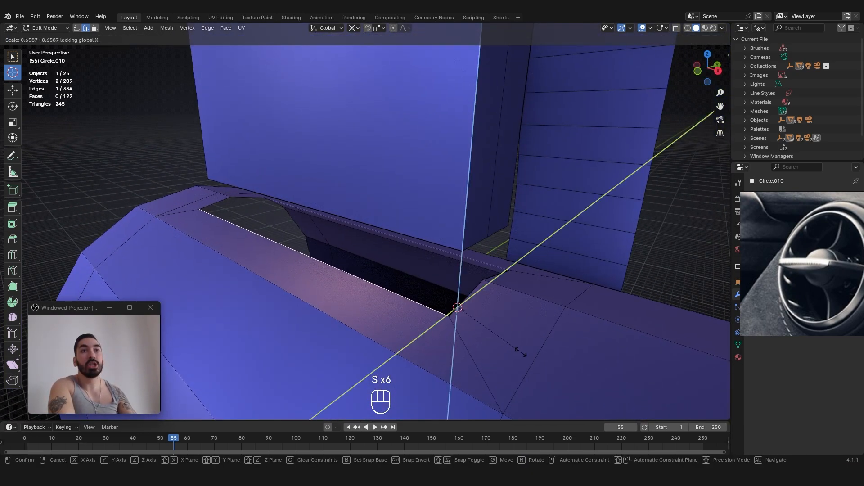
pyautogui.click(492, 333)
# Select the entire mesh in face mode and merge its overlapping vertices by distance
pyautogui.moveTo(491, 333); pyautogui.dragTo(260, 207, button='middle')
pyautogui.press('a')
pyautogui.press('Tab')
pyautogui.press('Tab')
pyautogui.press('3')
pyautogui.press('a')
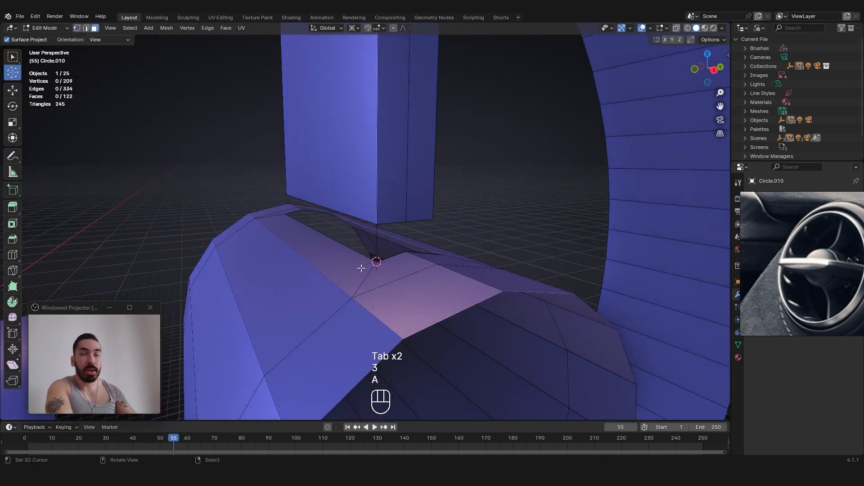
pyautogui.press('a')
pyautogui.scroll(1, 439, 301)
pyautogui.press('m')
pyautogui.click(416, 333)
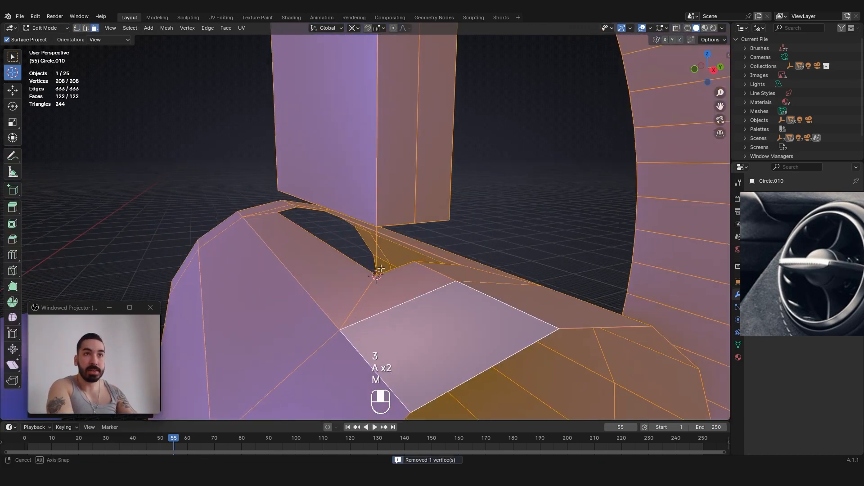
# Fill a face between the spoke's long bottom edge and the hub opening's long side edge
pyautogui.press('2')
pyautogui.moveTo(416, 334); pyautogui.dragTo(342, 239, button='middle')
pyautogui.rightClick(342, 239)
pyautogui.keyDown('shift'); pyautogui.rightClick(334, 273); pyautogui.keyUp('shift')
pyautogui.press('f')
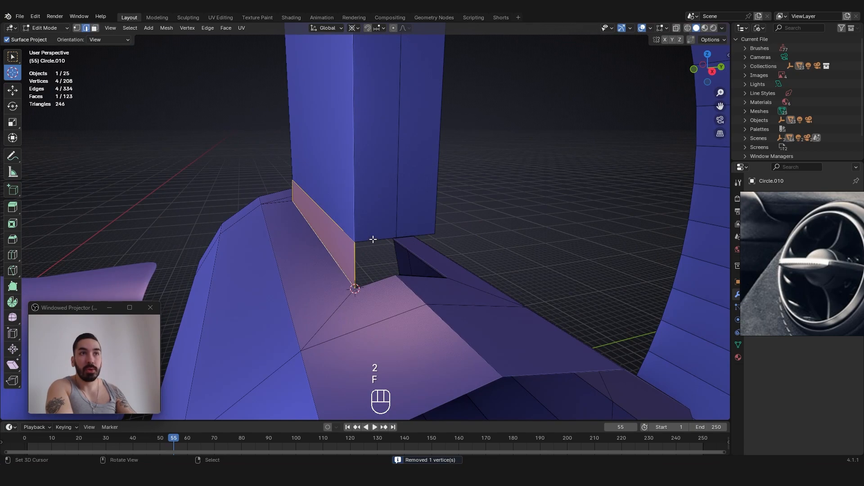
# Fill a face between the first half of the spoke's short bottom edge and the hub opening's end edge below it
pyautogui.rightClick(373, 241)
pyautogui.keyDown('shift'); pyautogui.rightClick(382, 278); pyautogui.keyUp('shift')
pyautogui.press('f')
# Try to fill a face between the second half of the spoke's short bottom edge and the hub opening's end edge, and undo it
pyautogui.rightClick(406, 246)
pyautogui.keyDown('shift'); pyautogui.rightClick(413, 273); pyautogui.keyUp('shift')
pyautogui.hotkey('ctrl', 'z')
pyautogui.keyDown('shift'); pyautogui.rightClick(420, 277); pyautogui.keyUp('shift')
pyautogui.press('f')
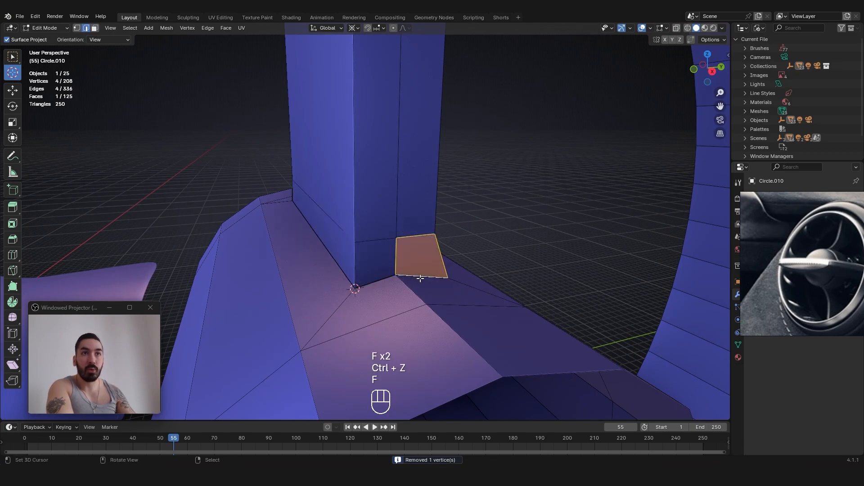
pyautogui.hotkey('ctrl', 'z')
# Examine the partly filled joint between spoke and hub in wireframe and in solid shading in Object Mode
pyautogui.press('z')
pyautogui.moveTo(348, 252); pyautogui.dragTo(384, 257, button='middle')
pyautogui.press('z')
pyautogui.press('z')
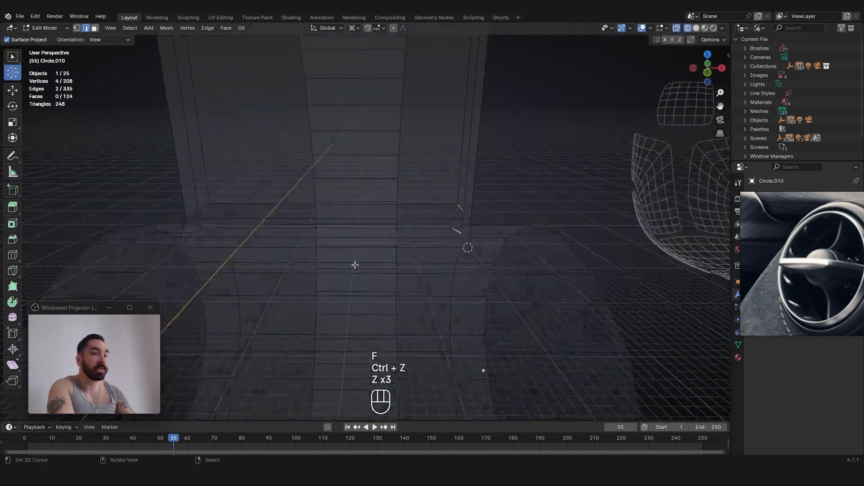
pyautogui.press('Tab')
pyautogui.press('z')
pyautogui.moveTo(376, 306); pyautogui.dragTo(359, 308, button='middle')
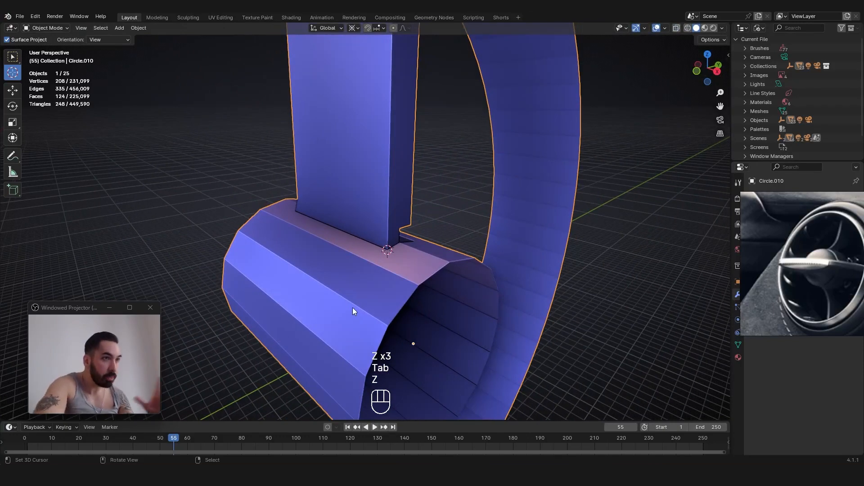
# Return to Edit Mode and enable Auto Merge Vertices
pyautogui.press('Tab')
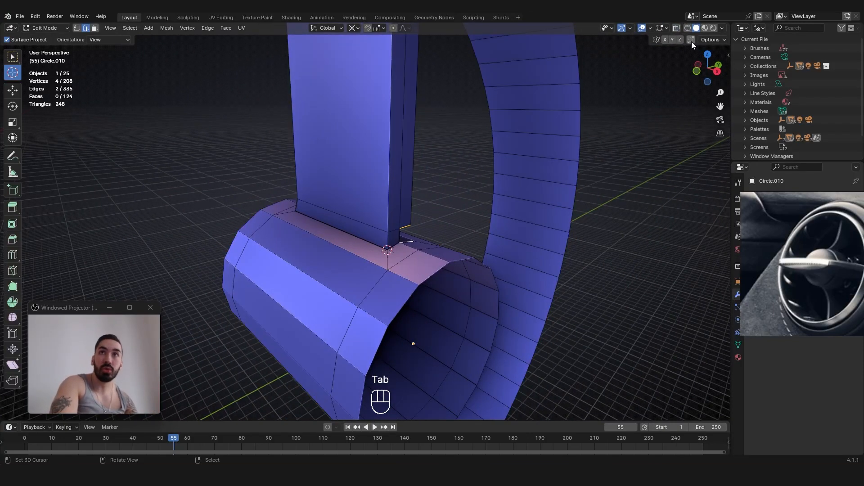
pyautogui.moveTo(419, 250); pyautogui.dragTo(364, 295, button='middle')
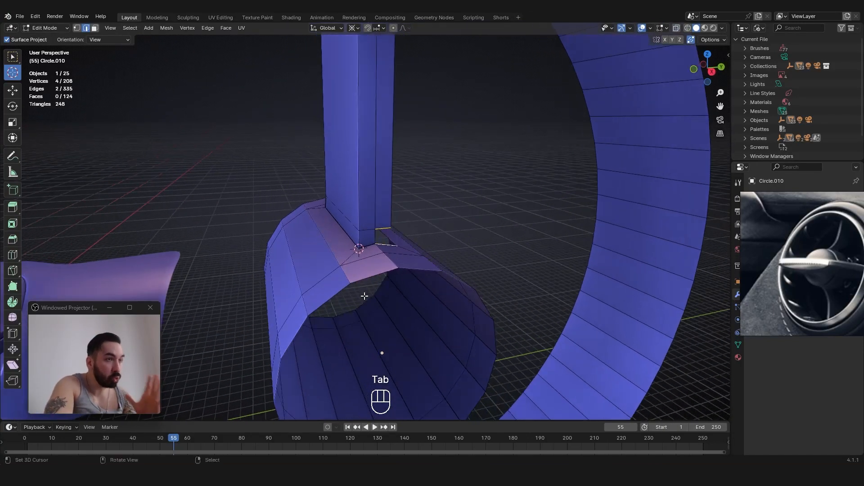